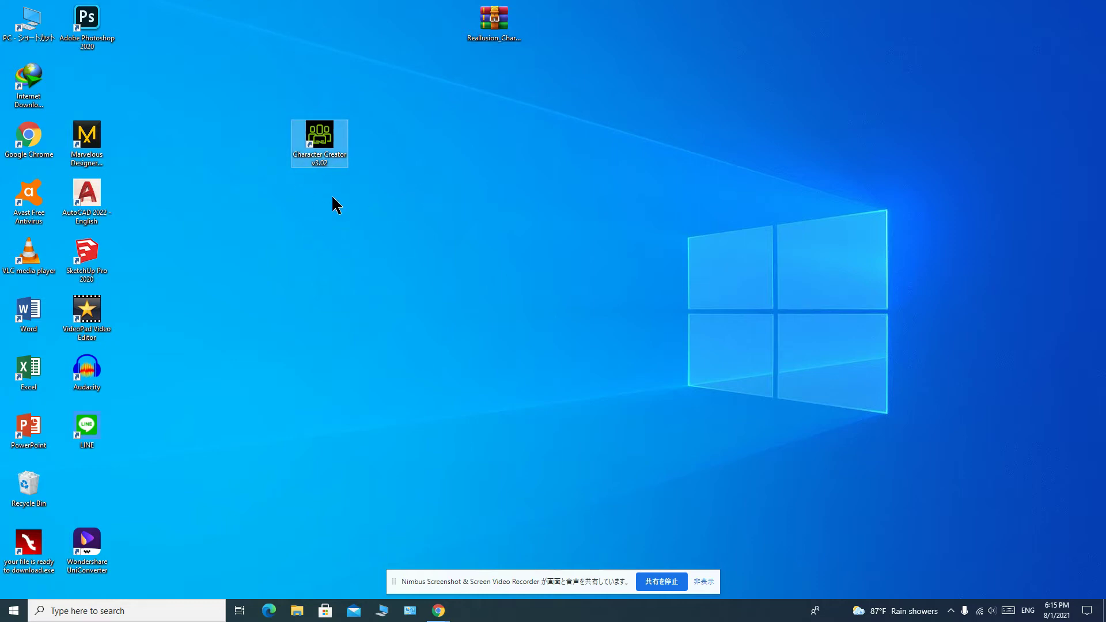
{"action": "right_click", "coordinate": [501, 158]}
{"action": "left_click", "coordinate": [561, 190]}
{"action": "right_click", "coordinate": [425, 126]}
{"action": "left_click", "coordinate": [461, 164]}
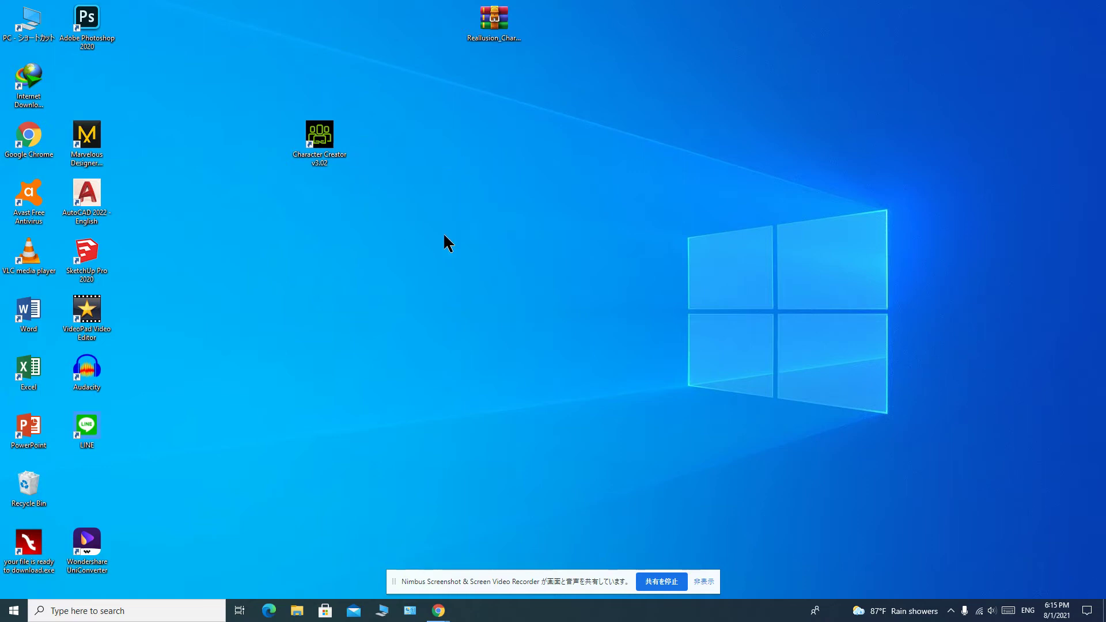
{"action": "right_click", "coordinate": [461, 143]}
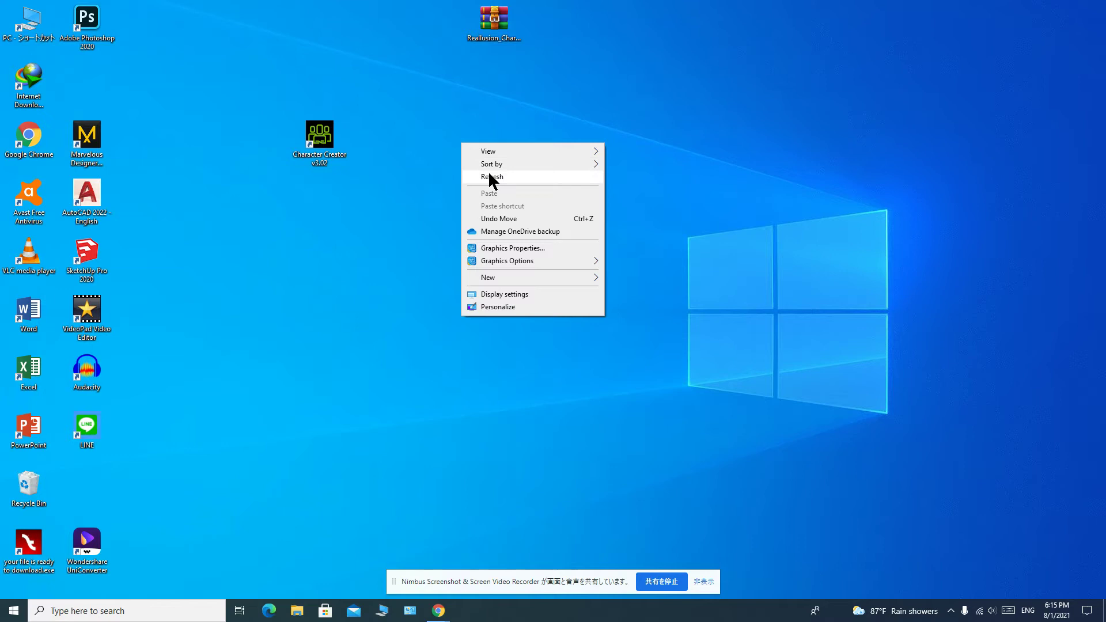
{"action": "left_click", "coordinate": [489, 177]}
{"action": "right_click", "coordinate": [431, 150]}
{"action": "left_click", "coordinate": [464, 184]}
{"action": "right_click", "coordinate": [442, 148]}
{"action": "left_click", "coordinate": [465, 182]}
{"action": "right_click", "coordinate": [438, 155]}
{"action": "left_click", "coordinate": [465, 185]}
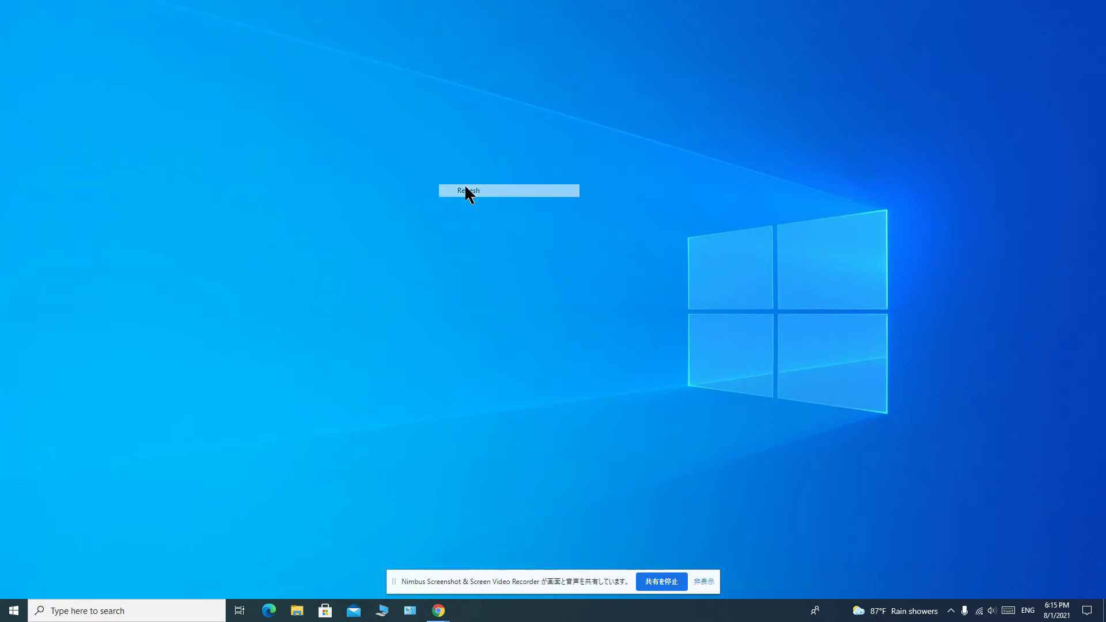
{"action": "right_click", "coordinate": [434, 159]}
{"action": "left_click", "coordinate": [464, 196]}
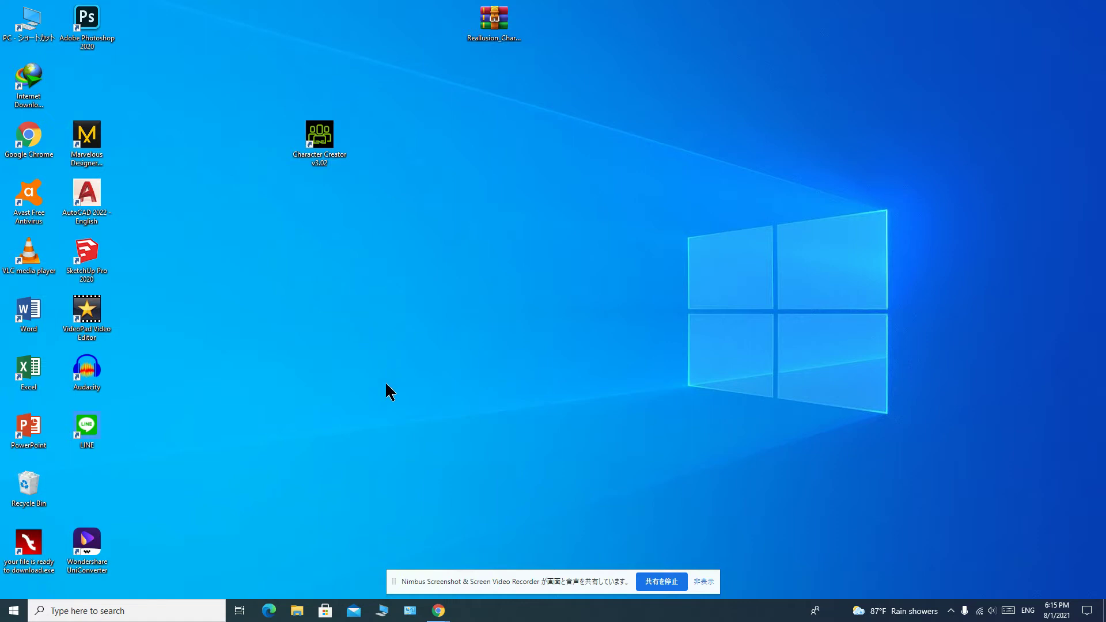
- Switch to Chrome and open the Marvelous designer 9 download video from the dabneeg3D animation YouTube channel, pausing its playback
{"action": "mouse_move", "coordinate": [440, 616]}
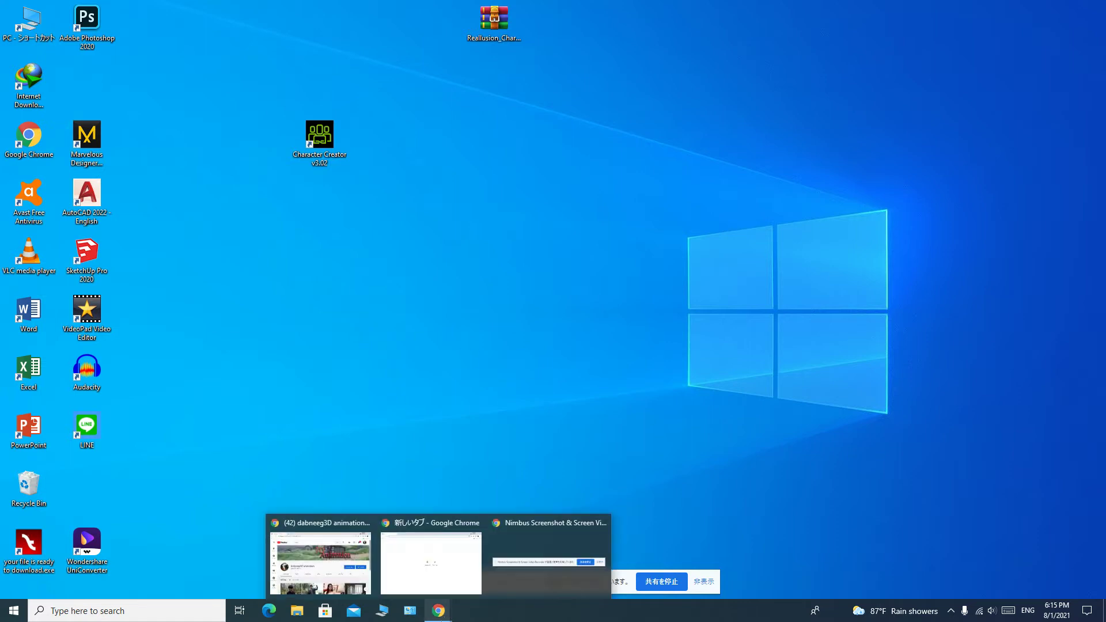
{"action": "left_click", "coordinate": [330, 558]}
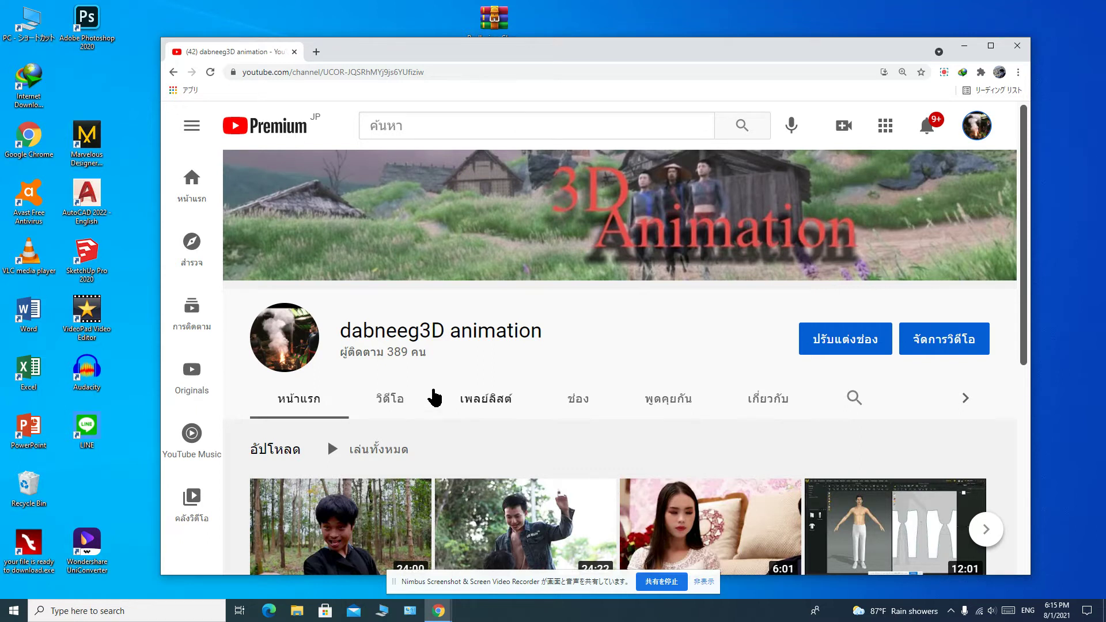
{"action": "scroll", "coordinate": [432, 398], "scroll_direction": "down", "scroll_amount": 2}
{"action": "scroll", "coordinate": [436, 396], "scroll_direction": "up", "scroll_amount": 1}
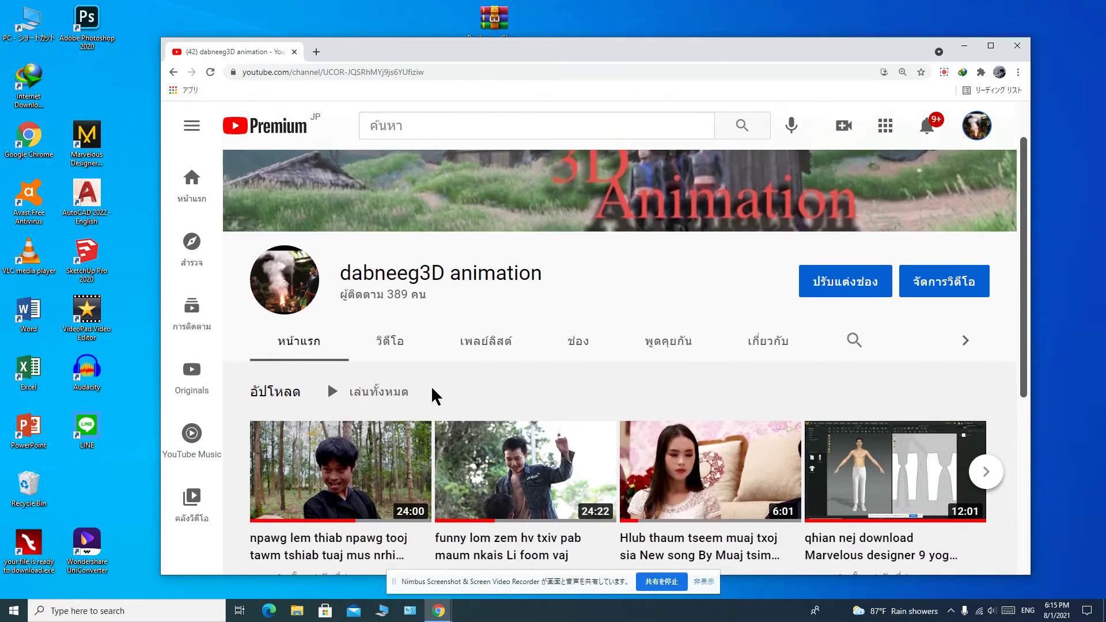
{"action": "scroll", "coordinate": [436, 397], "scroll_direction": "down", "scroll_amount": 2}
{"action": "scroll", "coordinate": [435, 396], "scroll_direction": "up", "scroll_amount": 3}
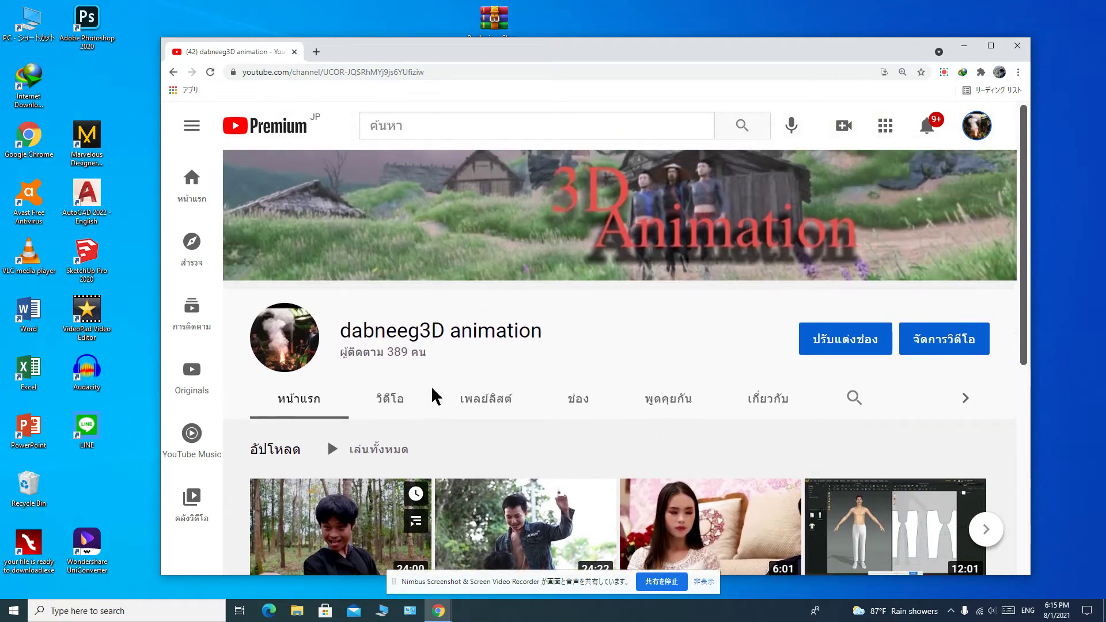
{"action": "scroll", "coordinate": [433, 395], "scroll_direction": "down", "scroll_amount": 1}
{"action": "scroll", "coordinate": [429, 389], "scroll_direction": "up", "scroll_amount": 1}
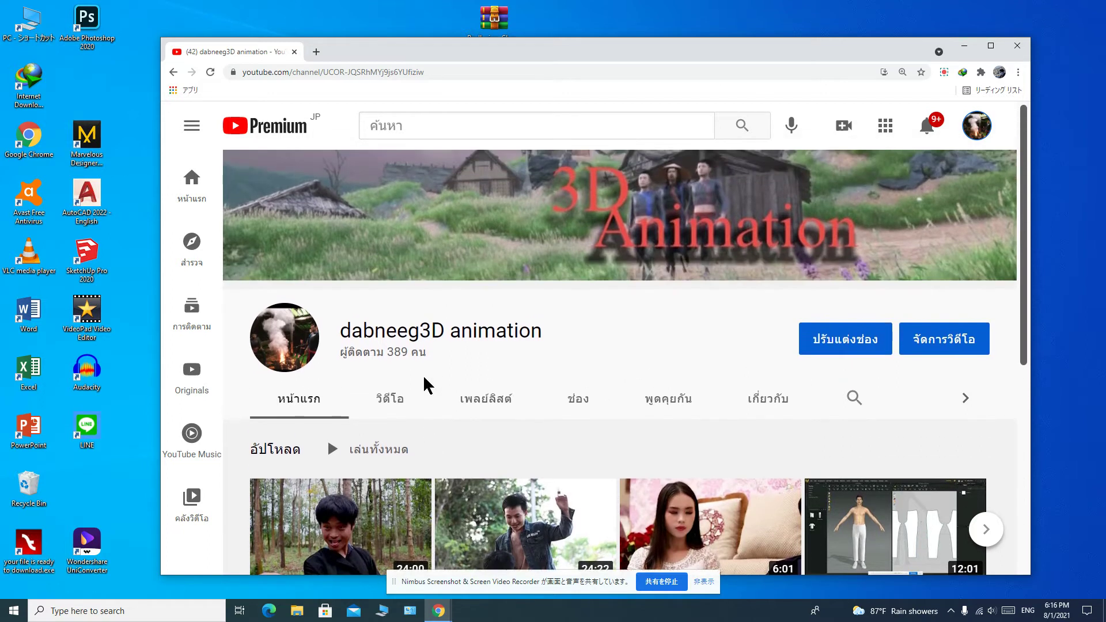
{"action": "scroll", "coordinate": [426, 385], "scroll_direction": "down", "scroll_amount": 1}
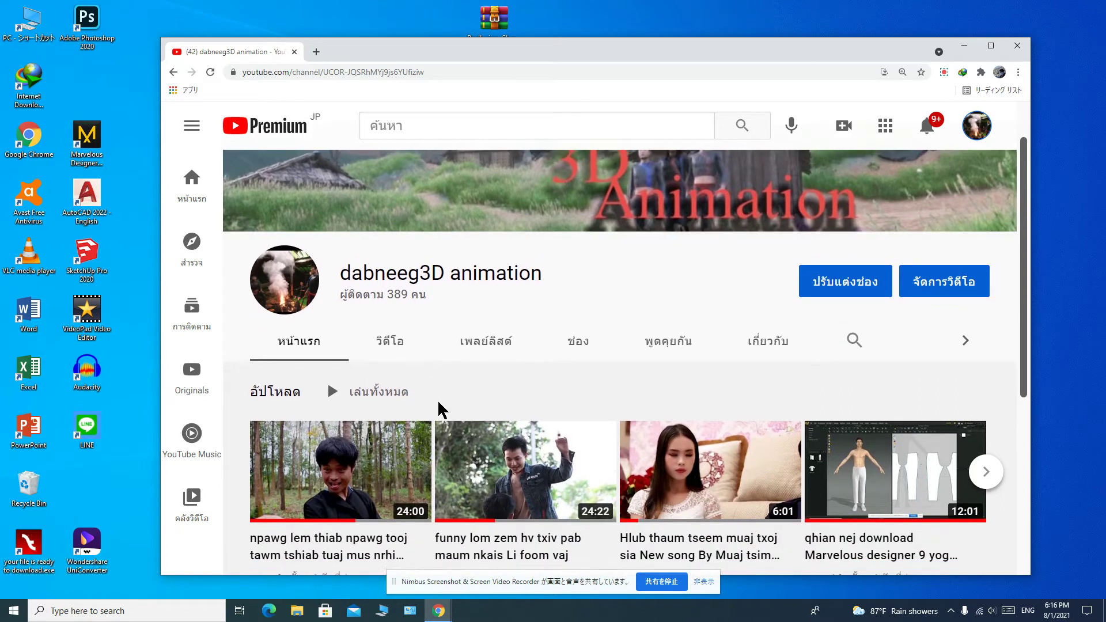
{"action": "scroll", "coordinate": [861, 441], "scroll_direction": "down", "scroll_amount": 1}
{"action": "left_click", "coordinate": [861, 441]}
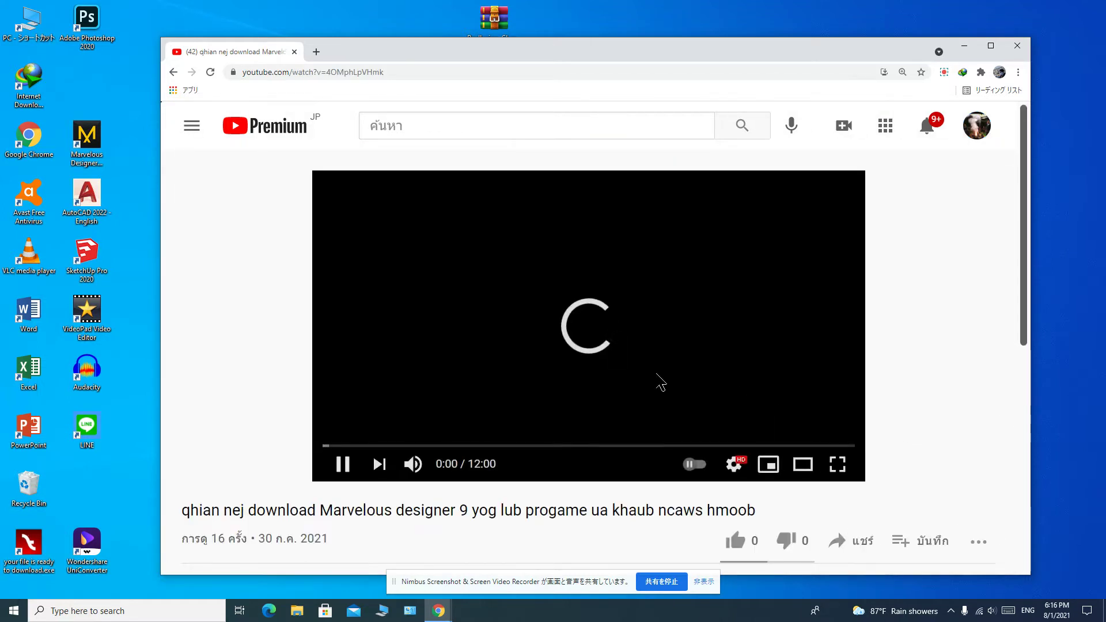
{"action": "left_click", "coordinate": [436, 366]}
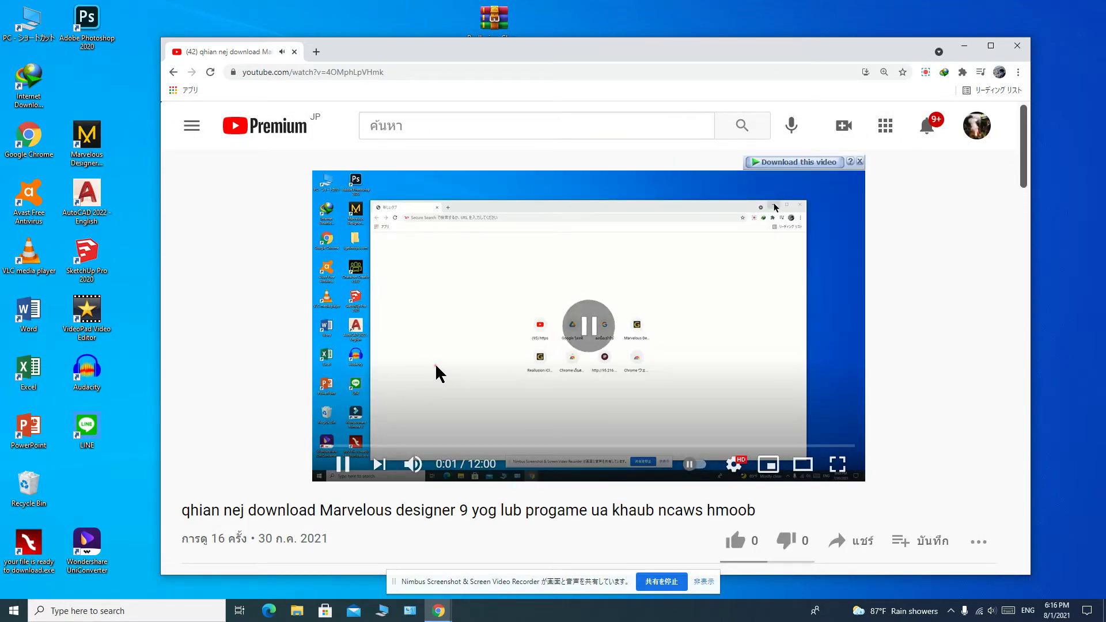
- Expand the video's description and examine the download link and the archive password line
{"action": "scroll", "coordinate": [449, 340], "scroll_direction": "down", "scroll_amount": 3}
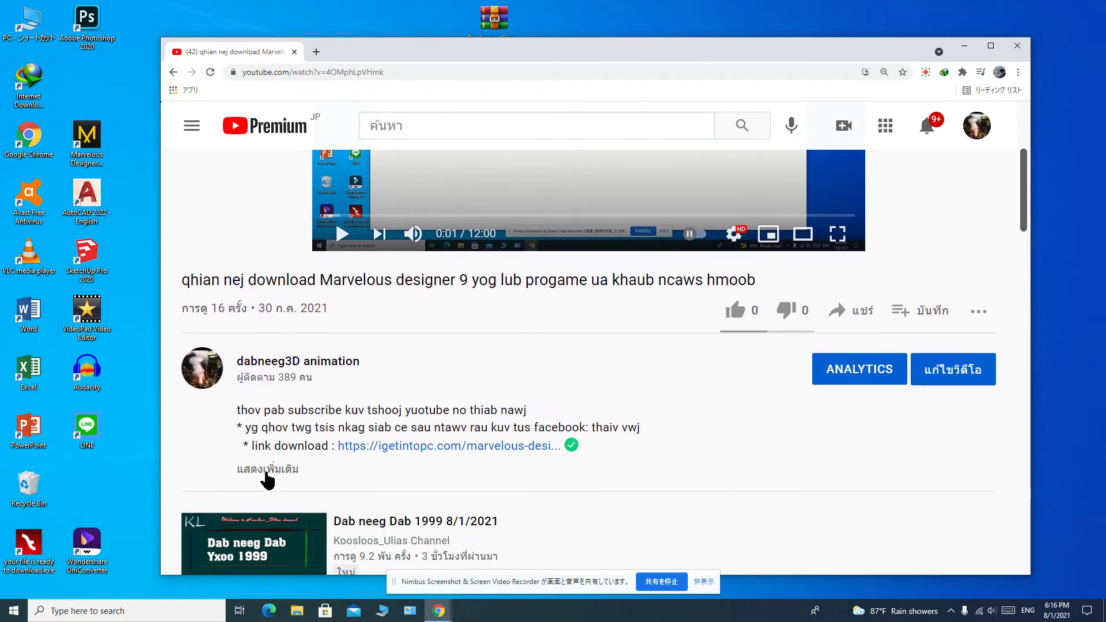
{"action": "left_click", "coordinate": [277, 476]}
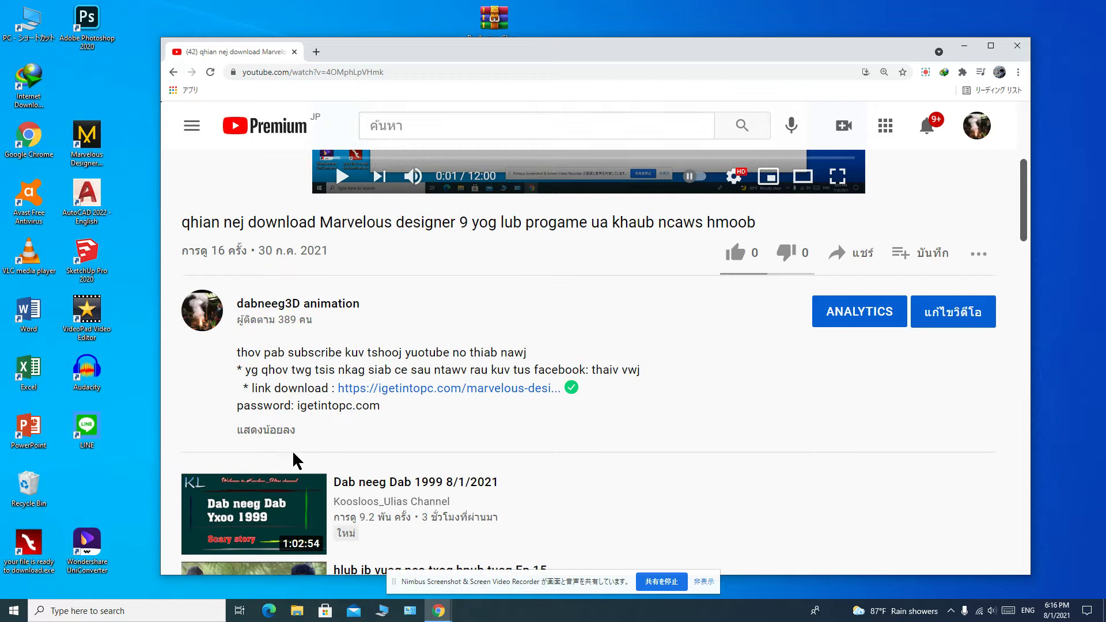
{"action": "scroll", "coordinate": [296, 457], "scroll_direction": "down", "scroll_amount": 1}
{"action": "left_click_drag", "start_coordinate": [337, 388], "coordinate": [548, 390]}
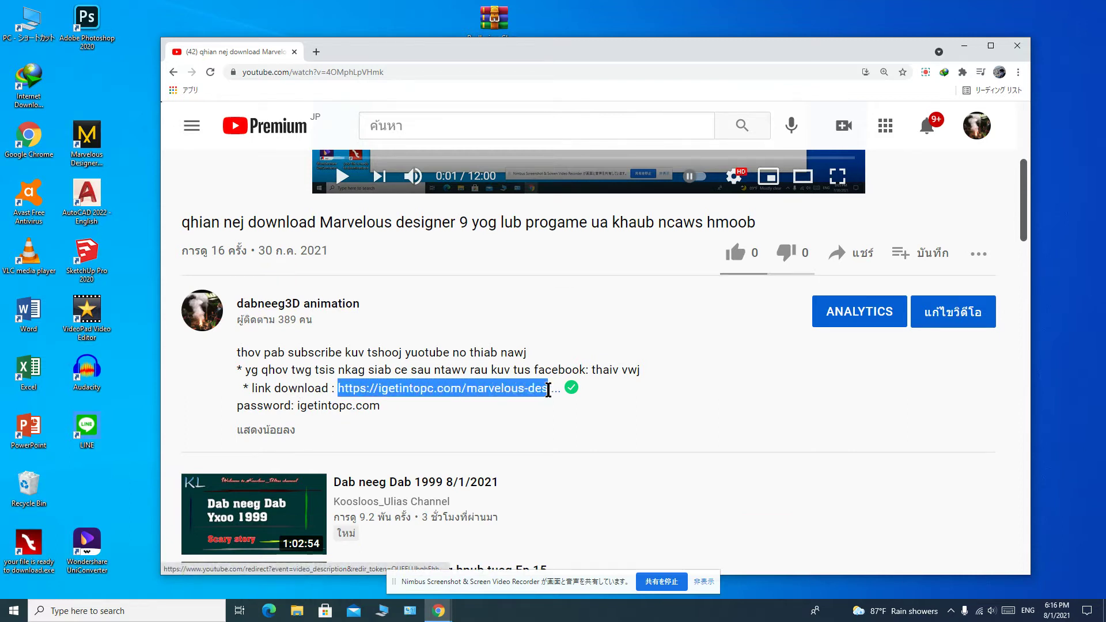
{"action": "left_click", "coordinate": [429, 427]}
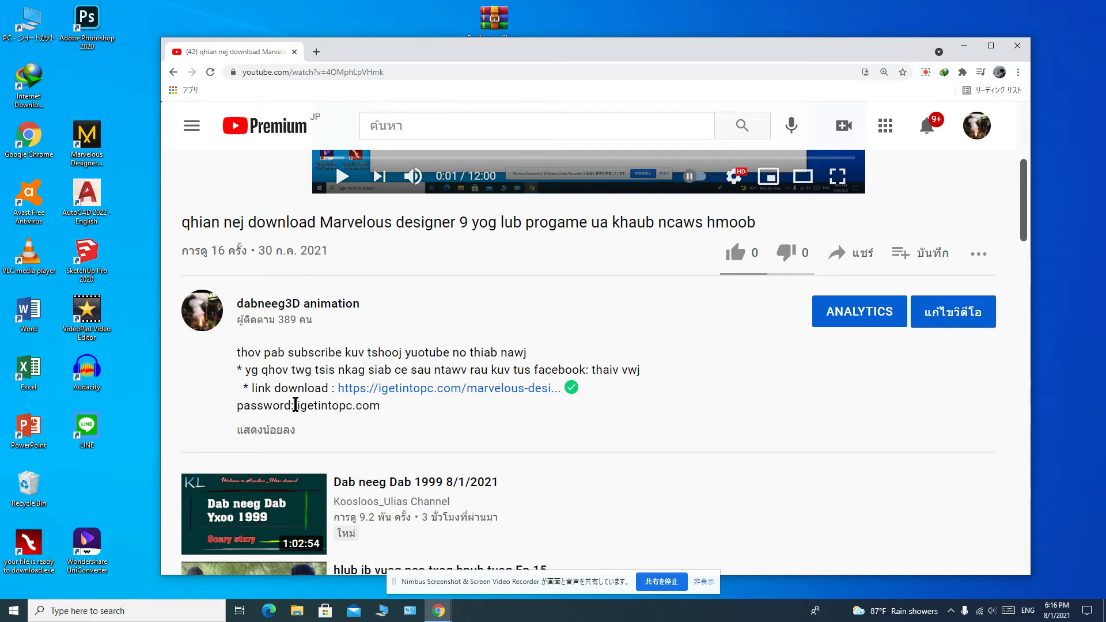
{"action": "left_click_drag", "start_coordinate": [295, 405], "coordinate": [386, 412]}
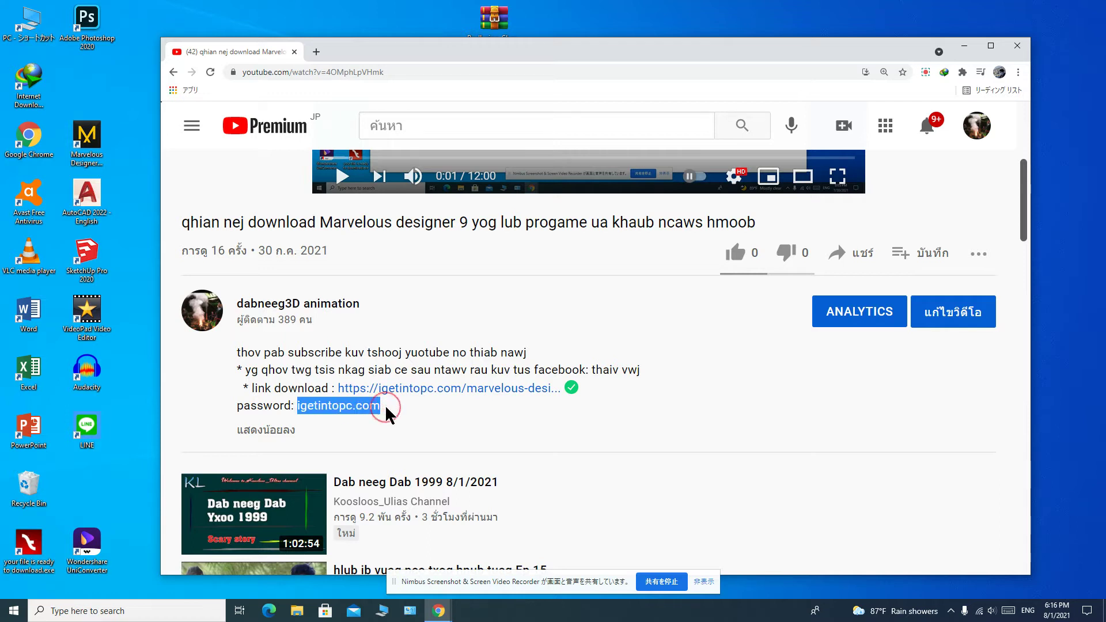
{"action": "left_click", "coordinate": [444, 427]}
{"action": "scroll", "coordinate": [444, 427], "scroll_direction": "up", "scroll_amount": 5}
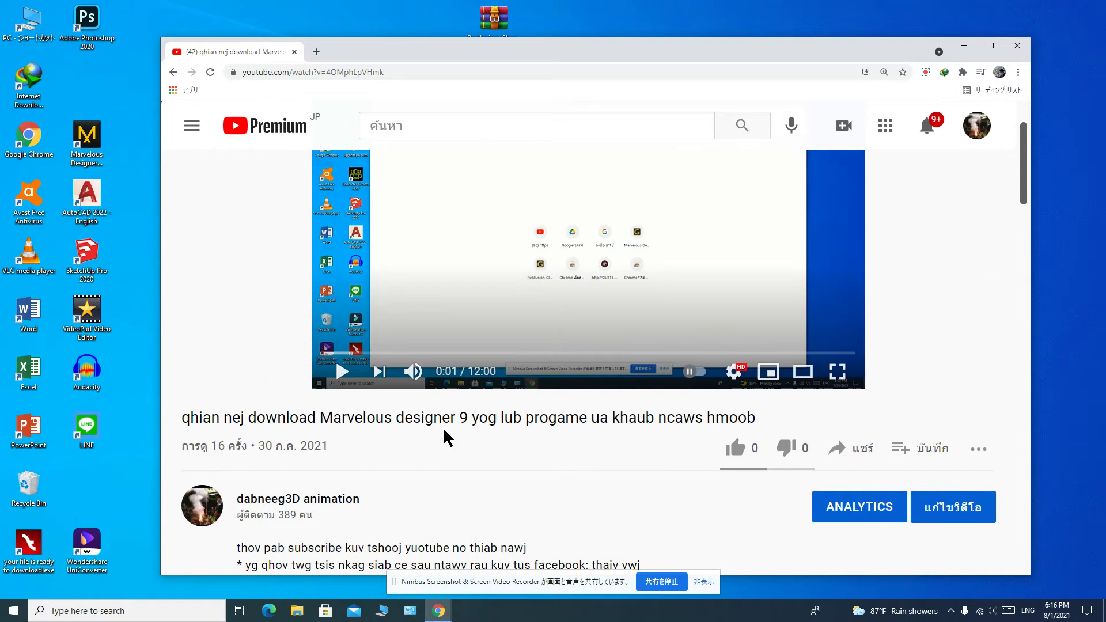
{"action": "scroll", "coordinate": [452, 351], "scroll_direction": "down", "scroll_amount": 5}
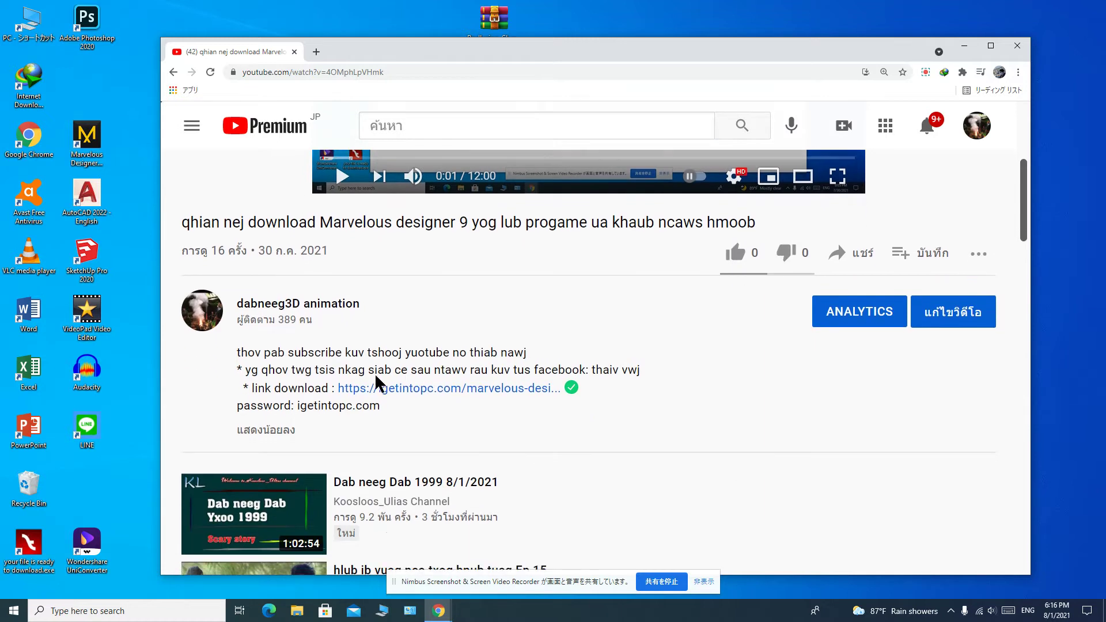
{"action": "scroll", "coordinate": [321, 317], "scroll_direction": "up", "scroll_amount": 2}
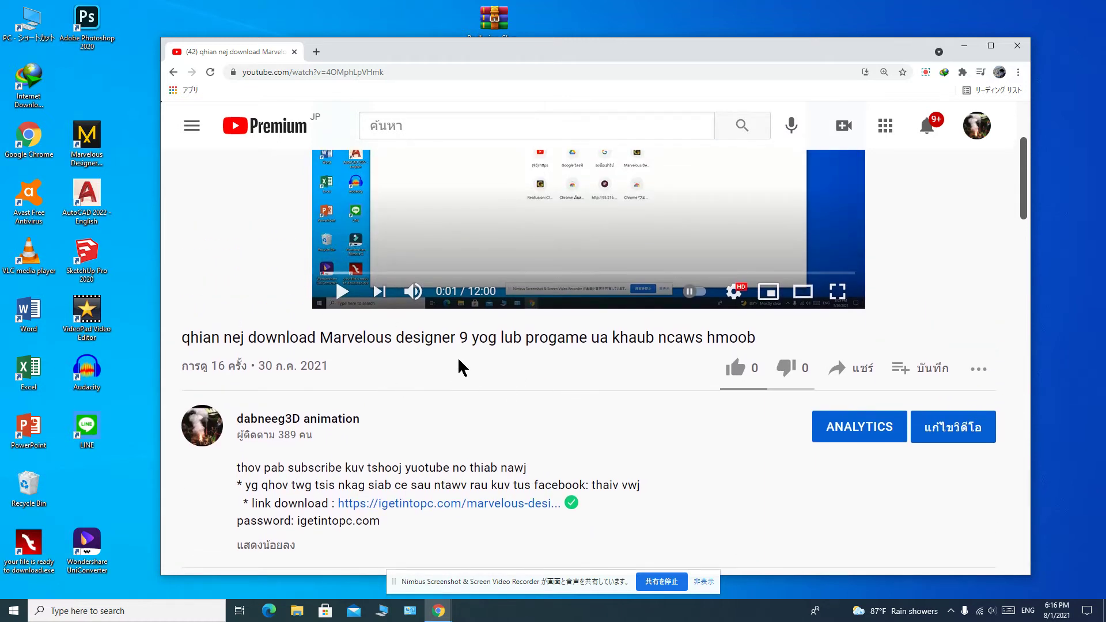
- Minimize the browser and select the Character Creator v3.02 shortcut on the refreshed desktop
{"action": "left_click", "coordinate": [974, 46]}
{"action": "right_click", "coordinate": [592, 105]}
{"action": "left_click", "coordinate": [614, 136]}
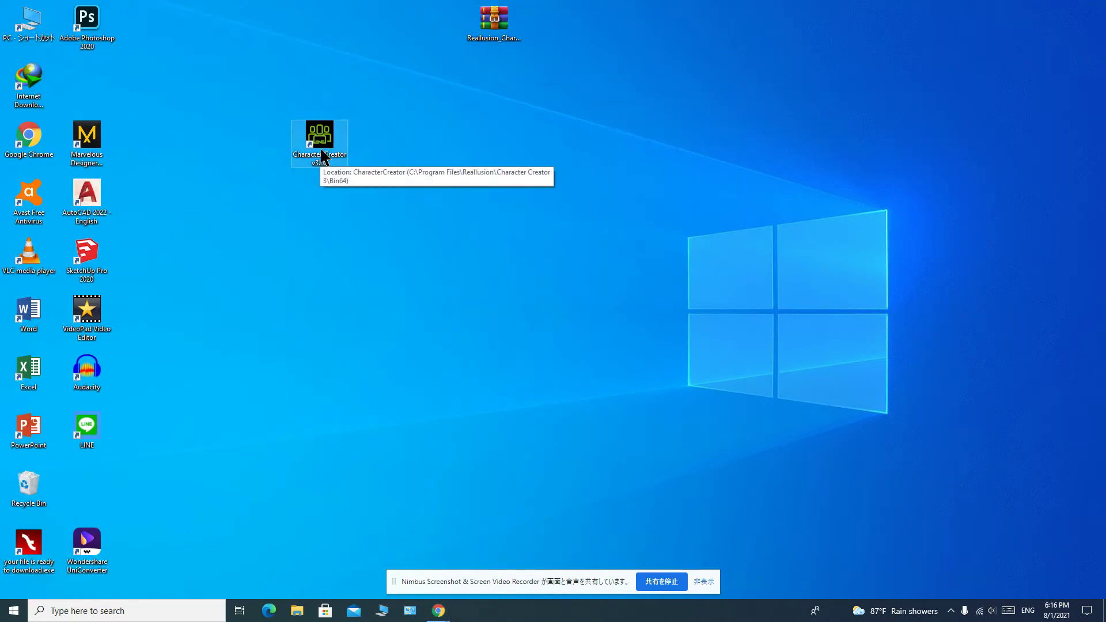
{"action": "left_click_drag", "start_coordinate": [321, 156], "coordinate": [340, 133]}
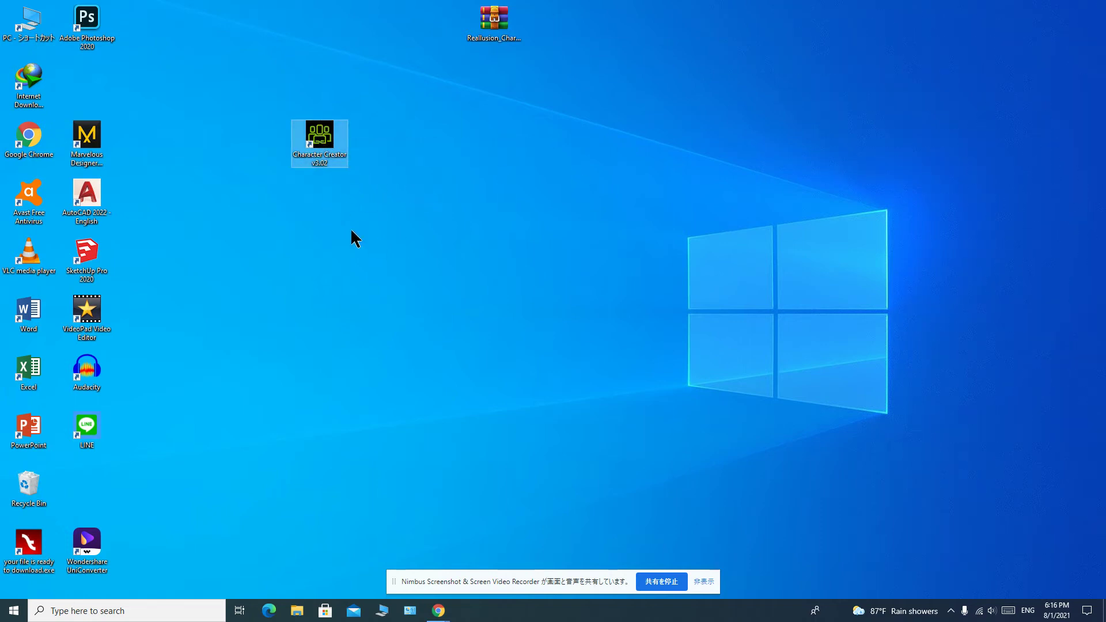
- Uninstall Character Creator v3.02 through the Control Panel's Programs and Features, confirming the removal and allowing the installer to make changes
{"action": "left_click", "coordinate": [409, 610]}
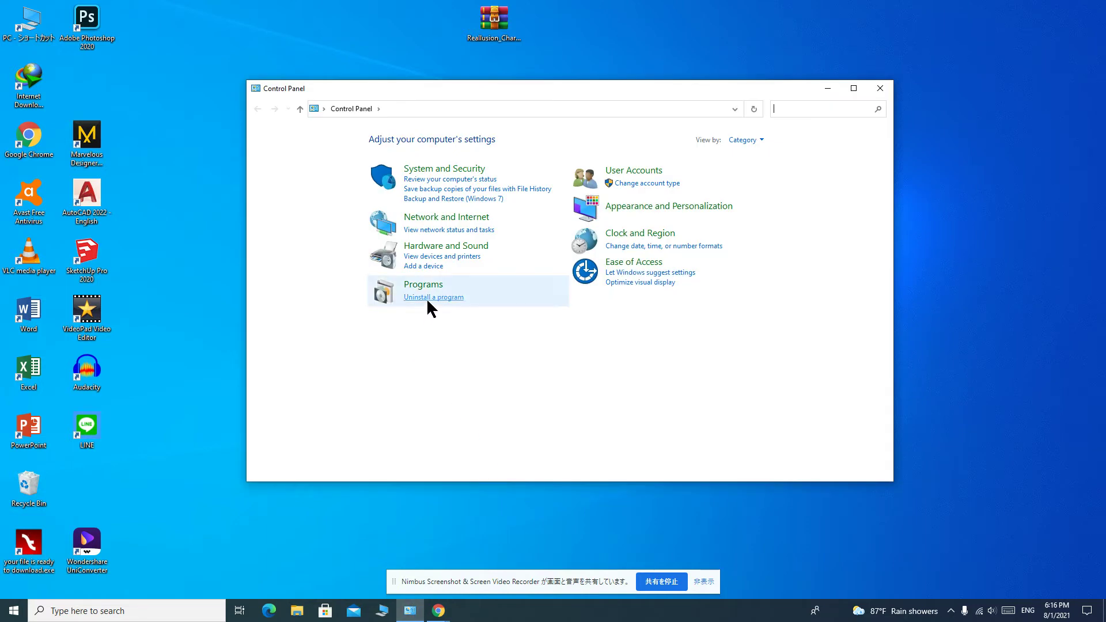
{"action": "left_click", "coordinate": [429, 299]}
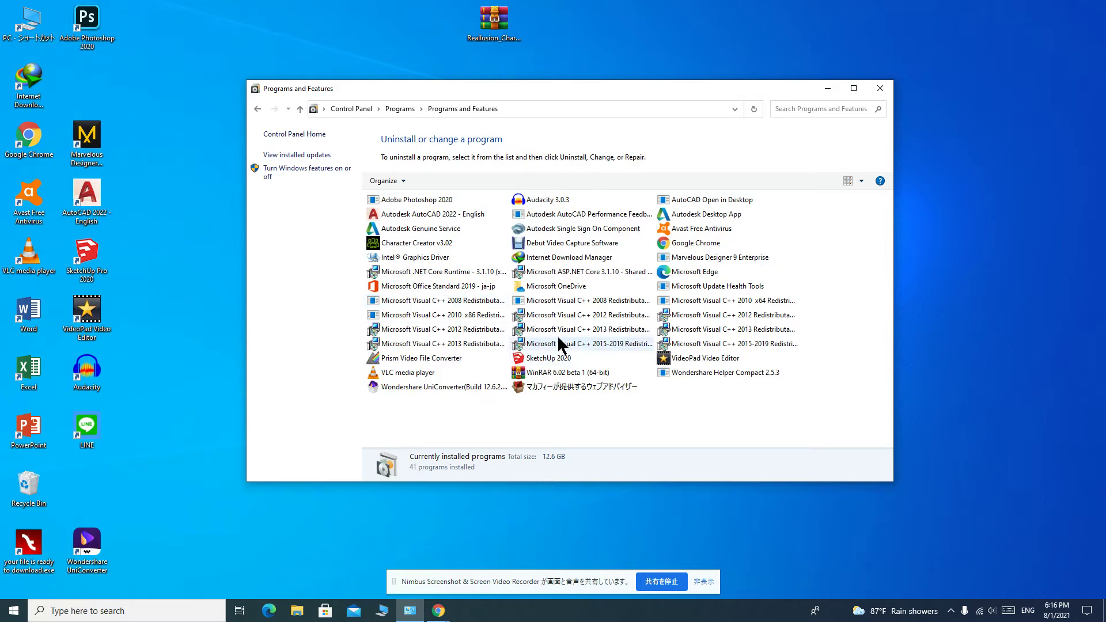
{"action": "right_click", "coordinate": [413, 245]}
{"action": "left_click", "coordinate": [447, 252]}
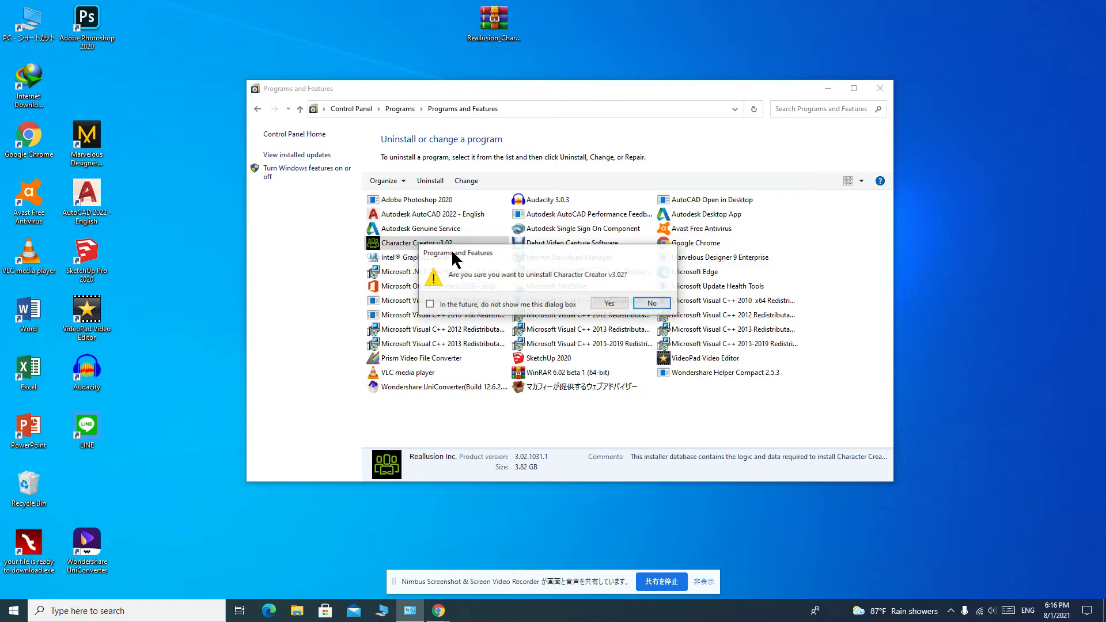
{"action": "left_click", "coordinate": [610, 304]}
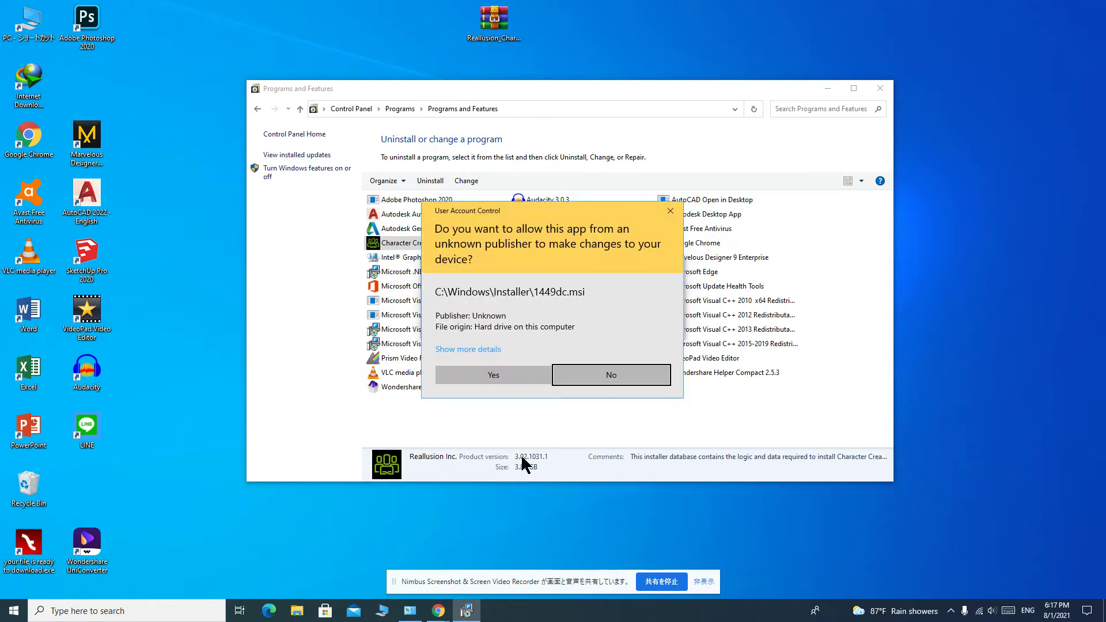
{"action": "left_click", "coordinate": [486, 375]}
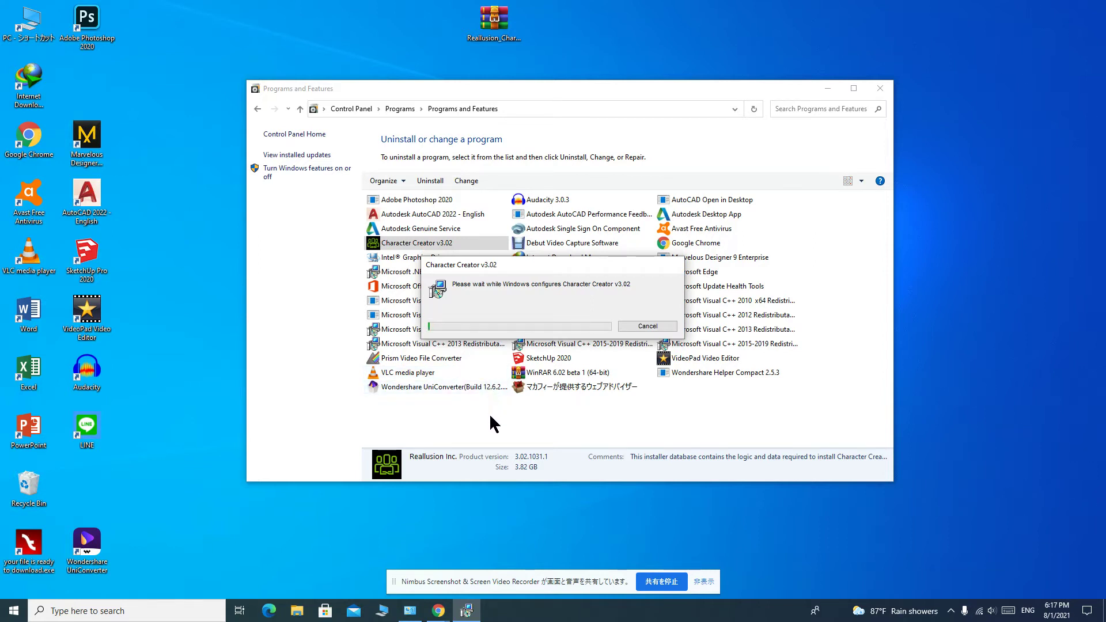
{"action": "right_click", "coordinate": [1014, 32]}
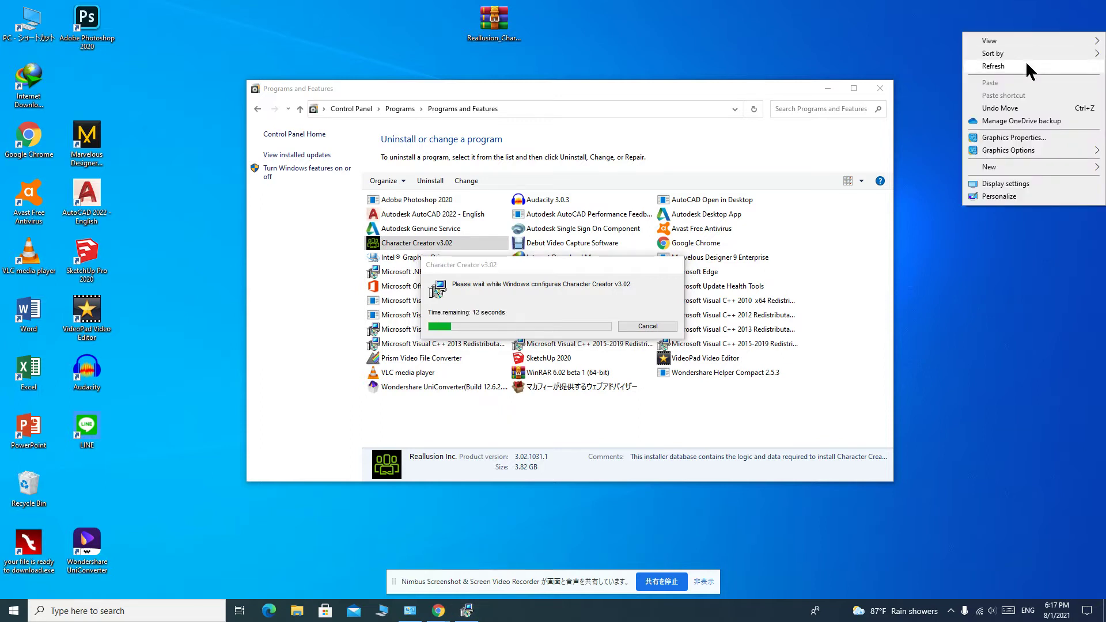
{"action": "right_click", "coordinate": [1010, 45]}
{"action": "left_click", "coordinate": [1008, 85]}
{"action": "right_click", "coordinate": [1008, 70]}
{"action": "left_click", "coordinate": [1005, 103]}
{"action": "right_click", "coordinate": [973, 68]}
{"action": "left_click", "coordinate": [990, 104]}
{"action": "right_click", "coordinate": [948, 80]}
{"action": "left_click", "coordinate": [968, 113]}
{"action": "right_click", "coordinate": [932, 84]}
{"action": "left_click", "coordinate": [960, 119]}
{"action": "right_click", "coordinate": [931, 91]}
{"action": "left_click", "coordinate": [954, 125]}
{"action": "right_click", "coordinate": [937, 96]}
{"action": "left_click", "coordinate": [954, 138]}
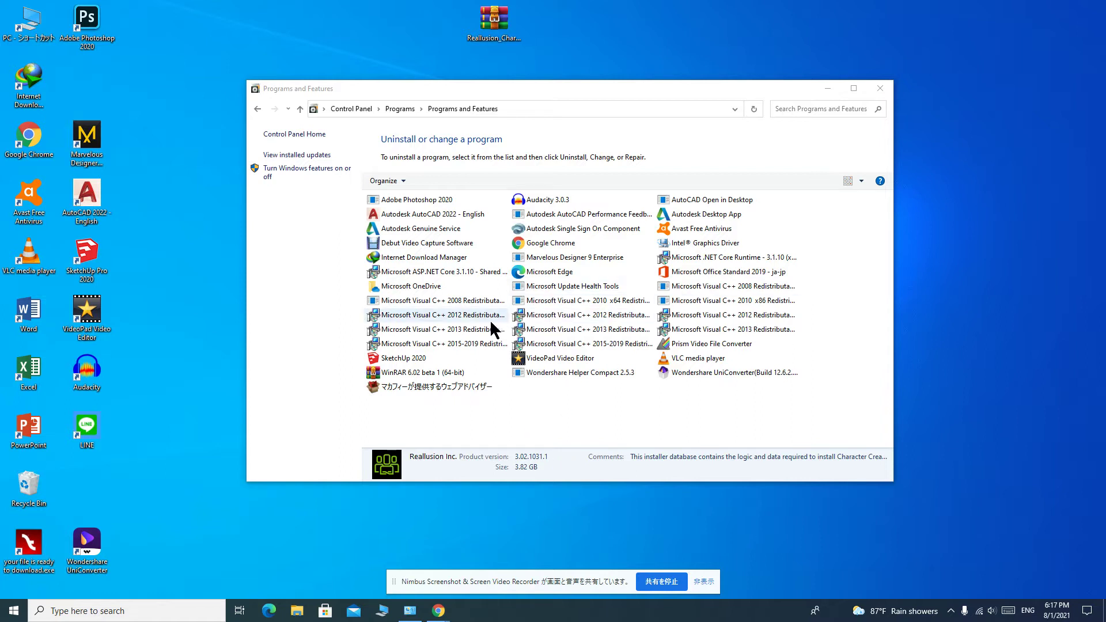
- Close the Programs and Features window and refresh the desktop
{"action": "left_click", "coordinate": [880, 89]}
{"action": "right_click", "coordinate": [558, 100]}
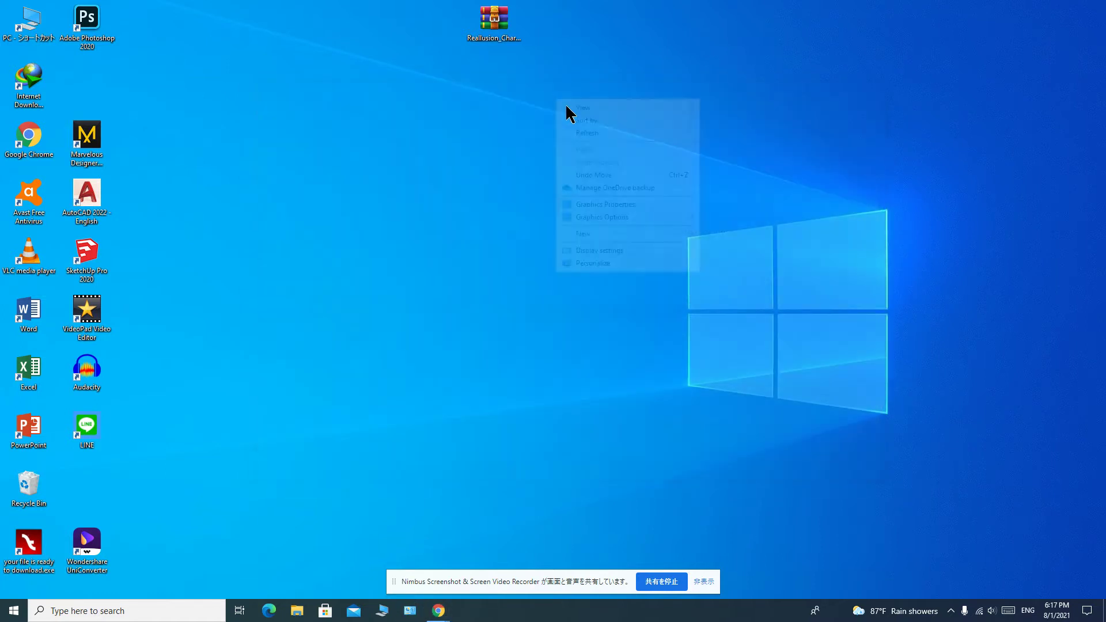
{"action": "left_click", "coordinate": [586, 130]}
{"action": "right_click", "coordinate": [460, 96]}
{"action": "left_click", "coordinate": [484, 131]}
{"action": "right_click", "coordinate": [317, 79]}
{"action": "left_click", "coordinate": [356, 107]}
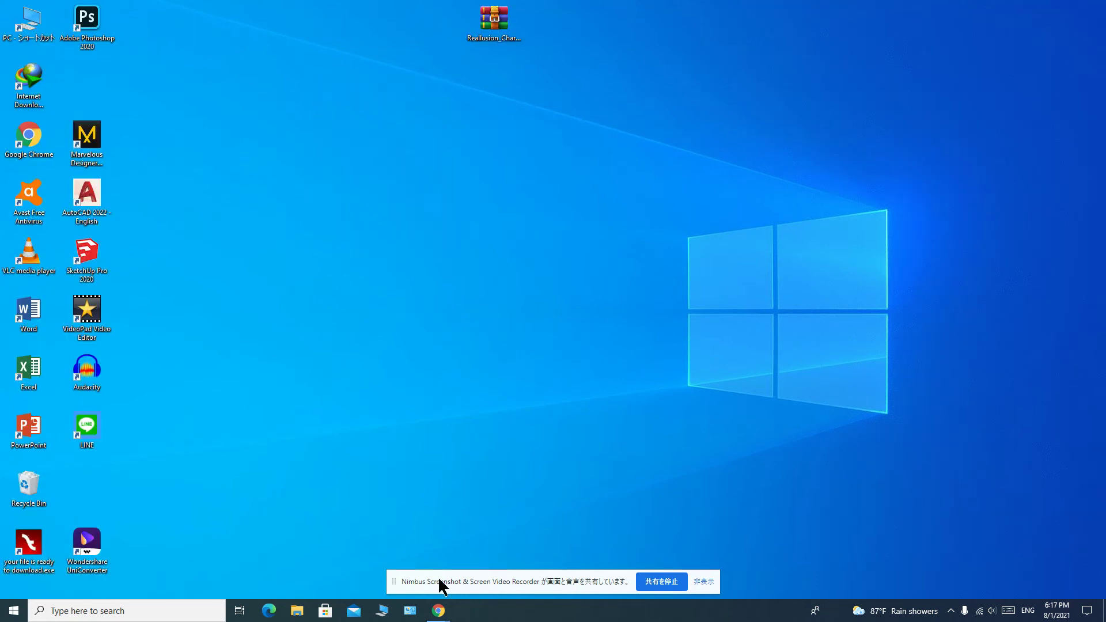
- Switch back to the YouTube video in Chrome and open the Marvelous Designer 9 download page linked in its description
{"action": "mouse_move", "coordinate": [438, 611]}
{"action": "left_click", "coordinate": [335, 571]}
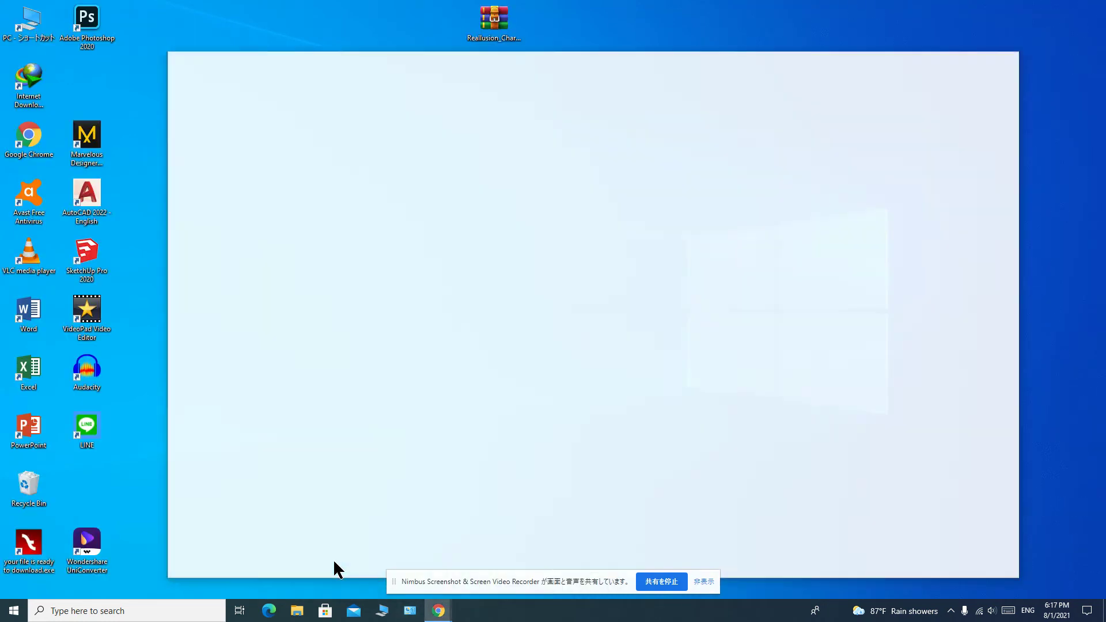
{"action": "scroll", "coordinate": [403, 415], "scroll_direction": "down", "scroll_amount": 1}
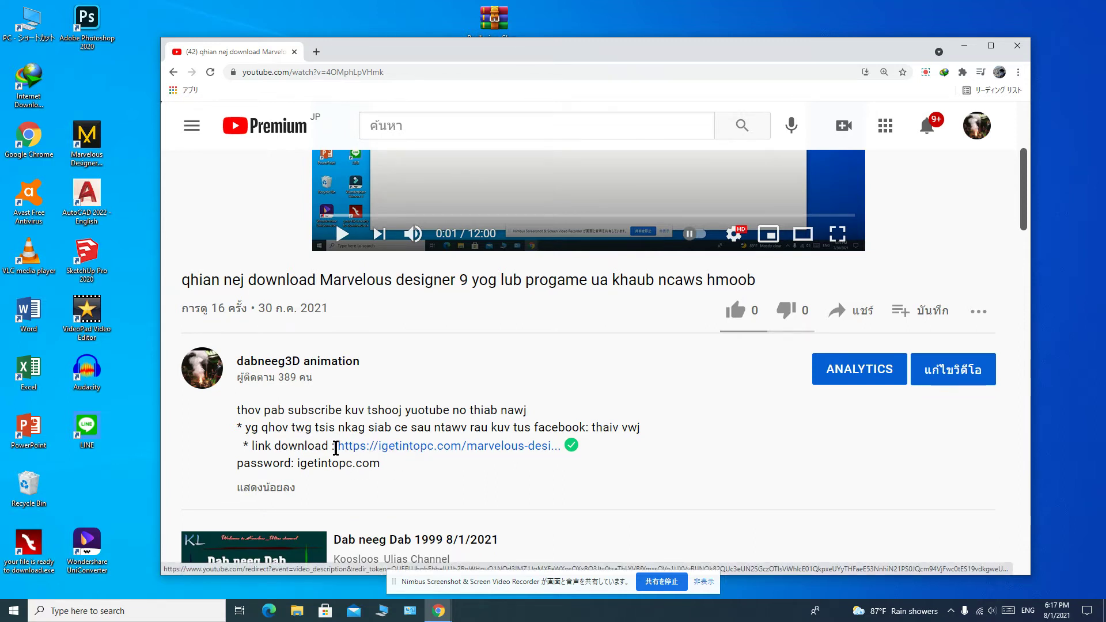
{"action": "left_click", "coordinate": [439, 446]}
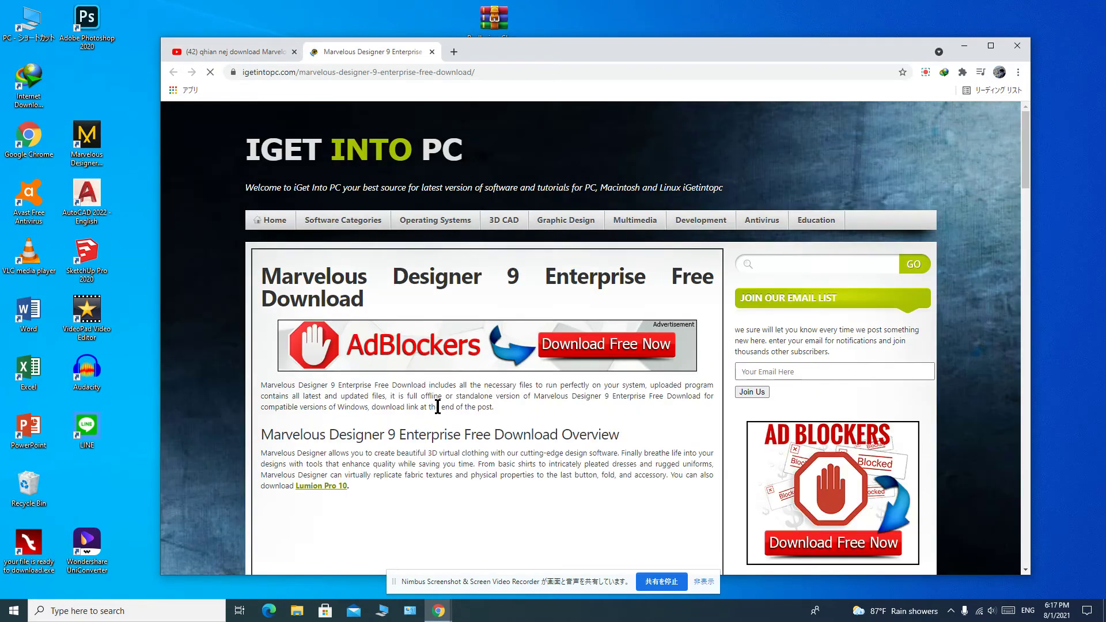
{"action": "scroll", "coordinate": [446, 380], "scroll_direction": "down", "scroll_amount": 1}
{"action": "scroll", "coordinate": [448, 373], "scroll_direction": "down", "scroll_amount": 18}
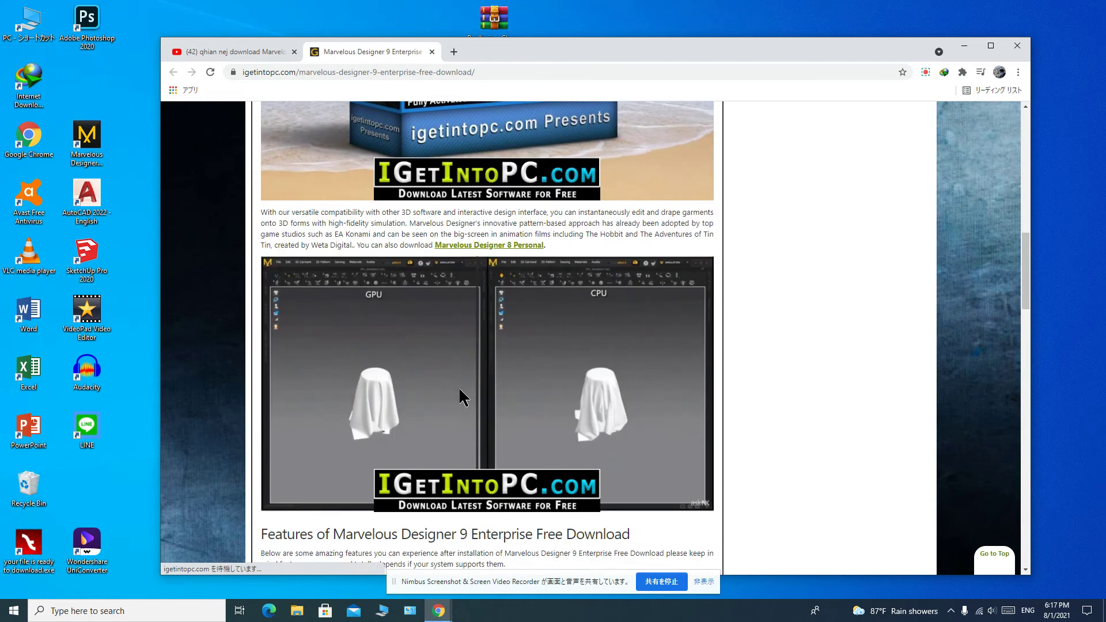
- Request the Marvelous Designer 9 Enterprise download from the end of its igetintopc page
{"action": "scroll", "coordinate": [459, 392], "scroll_direction": "down", "scroll_amount": 15}
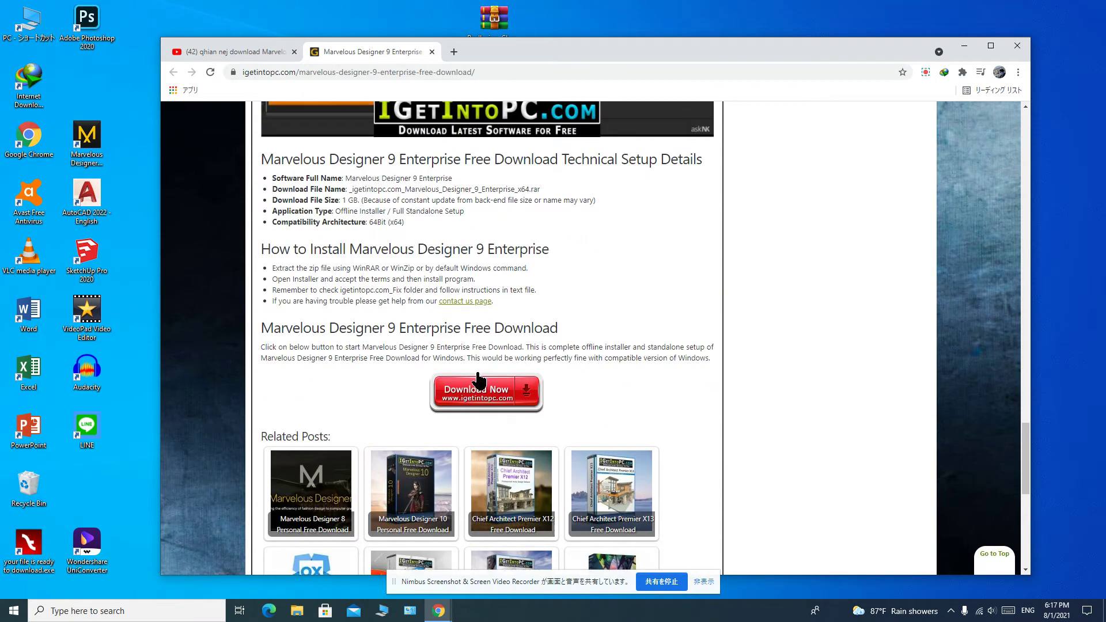
{"action": "scroll", "coordinate": [476, 390], "scroll_direction": "down", "scroll_amount": 2}
{"action": "scroll", "coordinate": [476, 382], "scroll_direction": "up", "scroll_amount": 5}
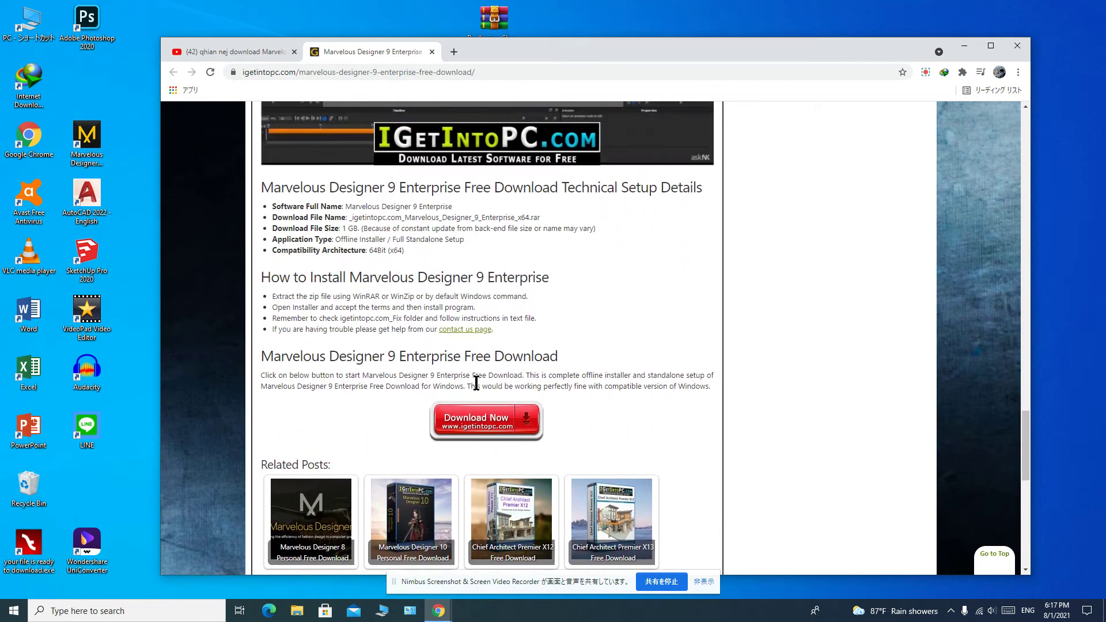
{"action": "scroll", "coordinate": [476, 382], "scroll_direction": "down", "scroll_amount": 2}
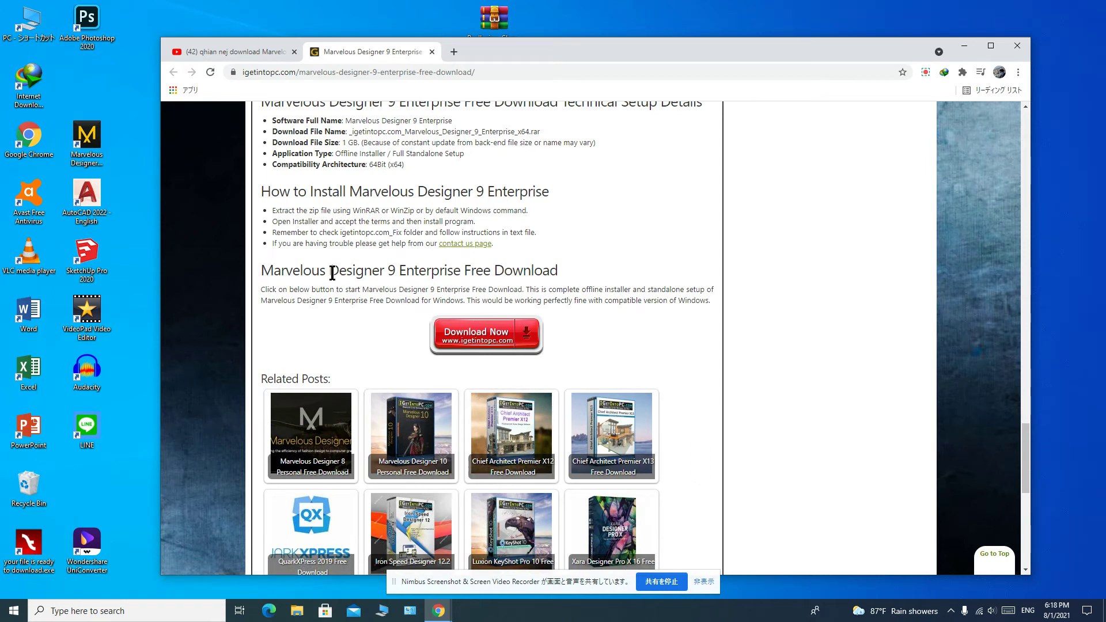
{"action": "mouse_move", "coordinate": [254, 271]}
{"action": "left_mouse_down"}
{"action": "mouse_move", "coordinate": [390, 271]}
{"action": "mouse_move", "coordinate": [266, 288]}
{"action": "mouse_move", "coordinate": [263, 271]}
{"action": "left_mouse_up"}
{"action": "left_click", "coordinate": [479, 334]}
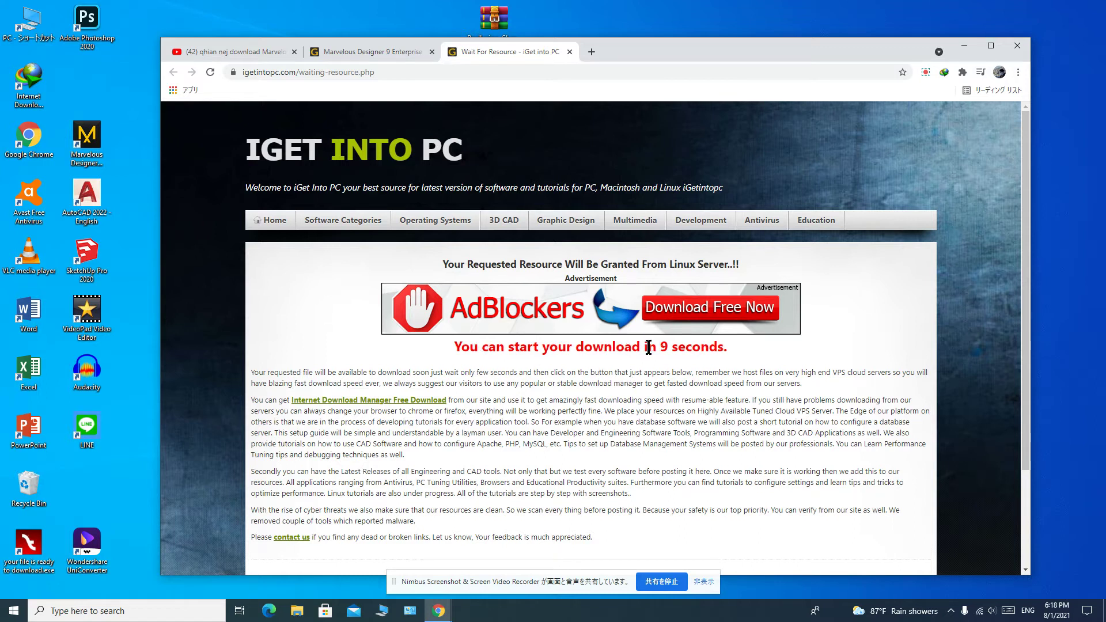
- Start the igetintopc download once the countdown ends and submit the unsecured form anyway
{"action": "left_click_drag", "start_coordinate": [659, 349], "coordinate": [737, 360]}
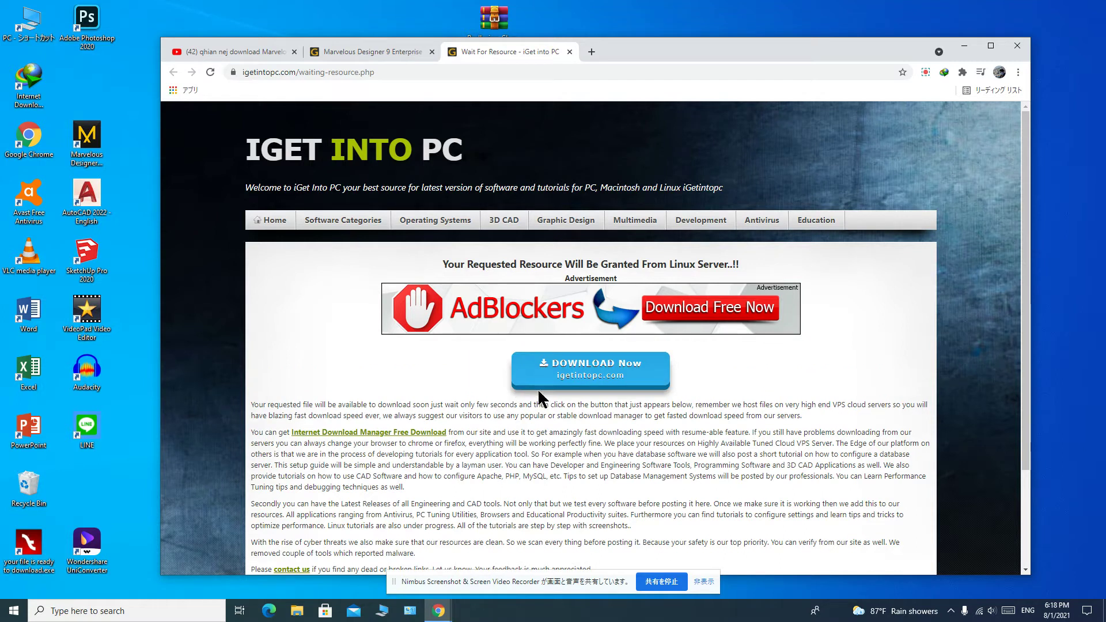
{"action": "left_click", "coordinate": [599, 374]}
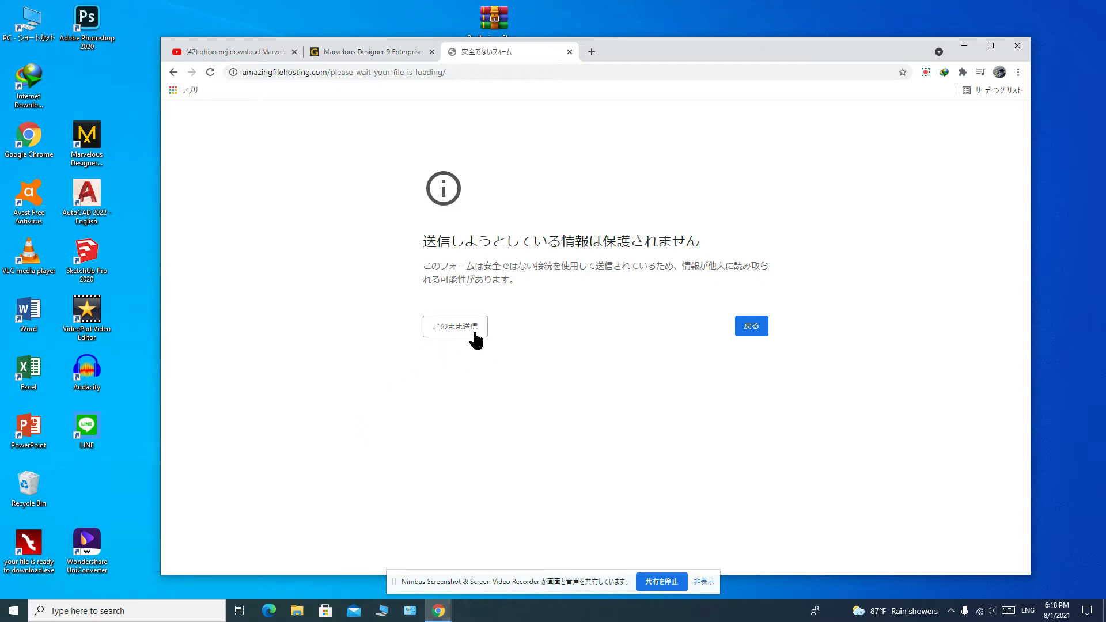
{"action": "left_click", "coordinate": [449, 335]}
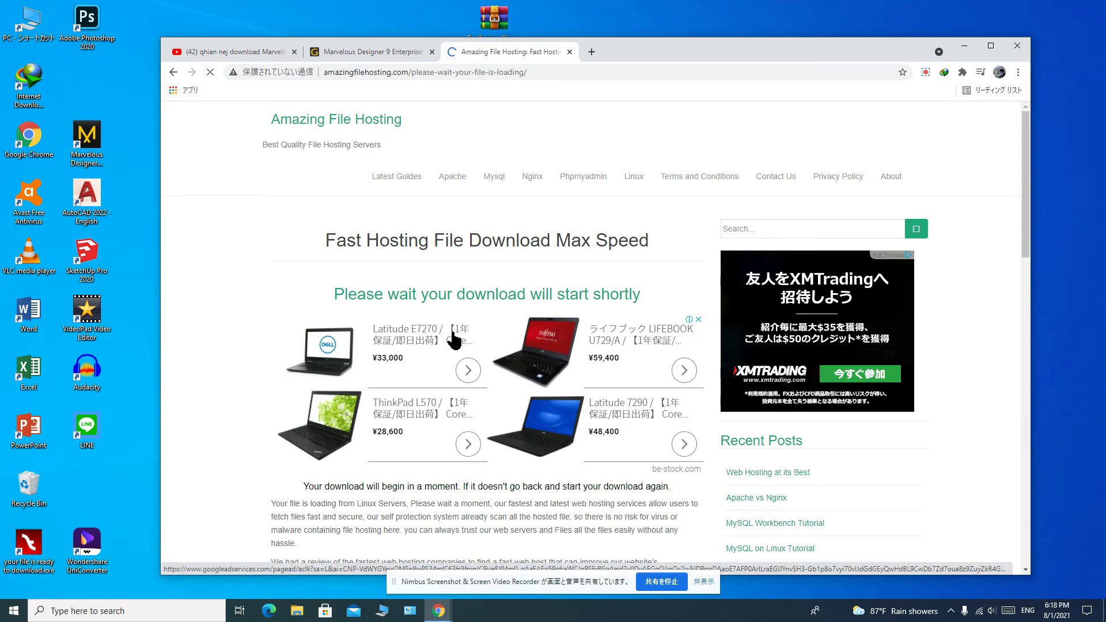
{"action": "scroll", "coordinate": [454, 340], "scroll_direction": "down", "scroll_amount": 7}
{"action": "scroll", "coordinate": [454, 339], "scroll_direction": "up", "scroll_amount": 6}
{"action": "scroll", "coordinate": [454, 338], "scroll_direction": "up", "scroll_amount": 2}
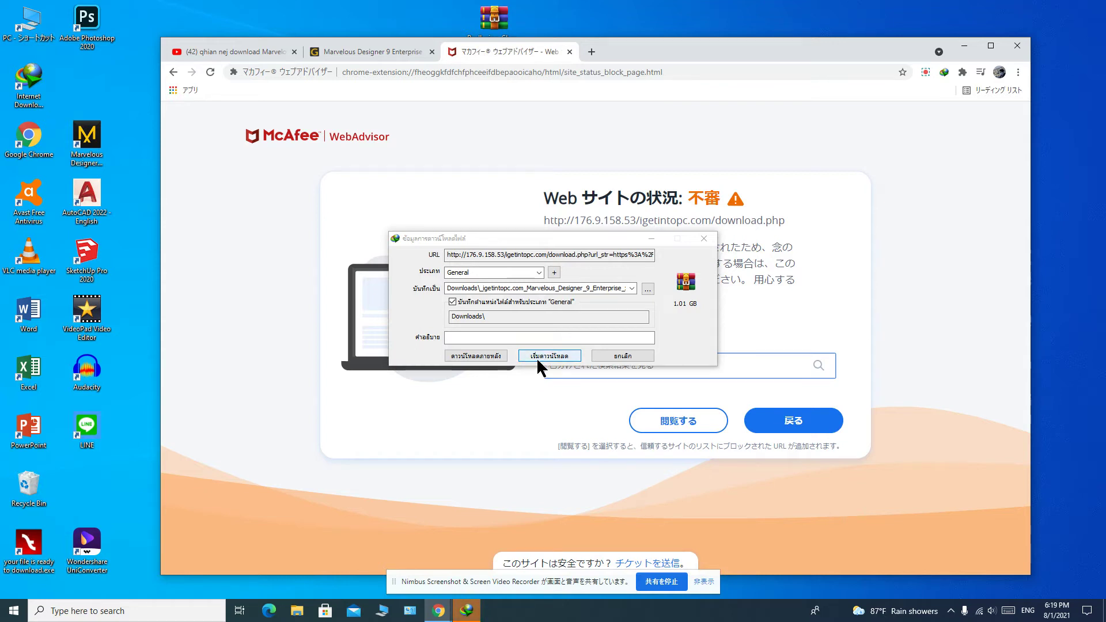
- Cancel the file download, dismiss the exclusion dialog, and close both download-site tabs
{"action": "left_click", "coordinate": [704, 243]}
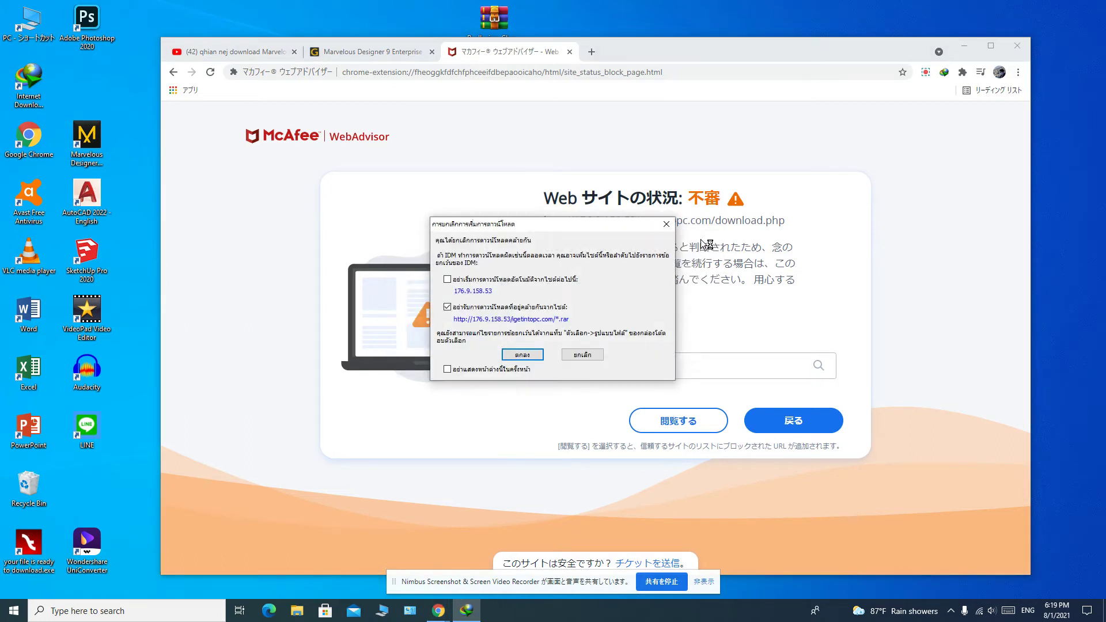
{"action": "left_click", "coordinate": [668, 227]}
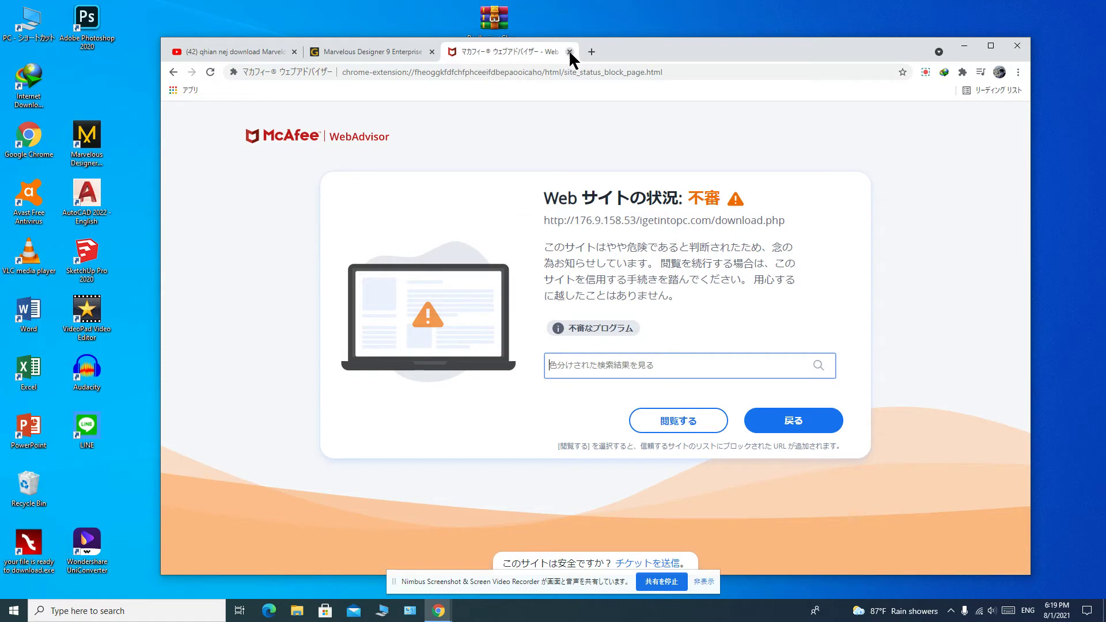
{"action": "left_click", "coordinate": [570, 52]}
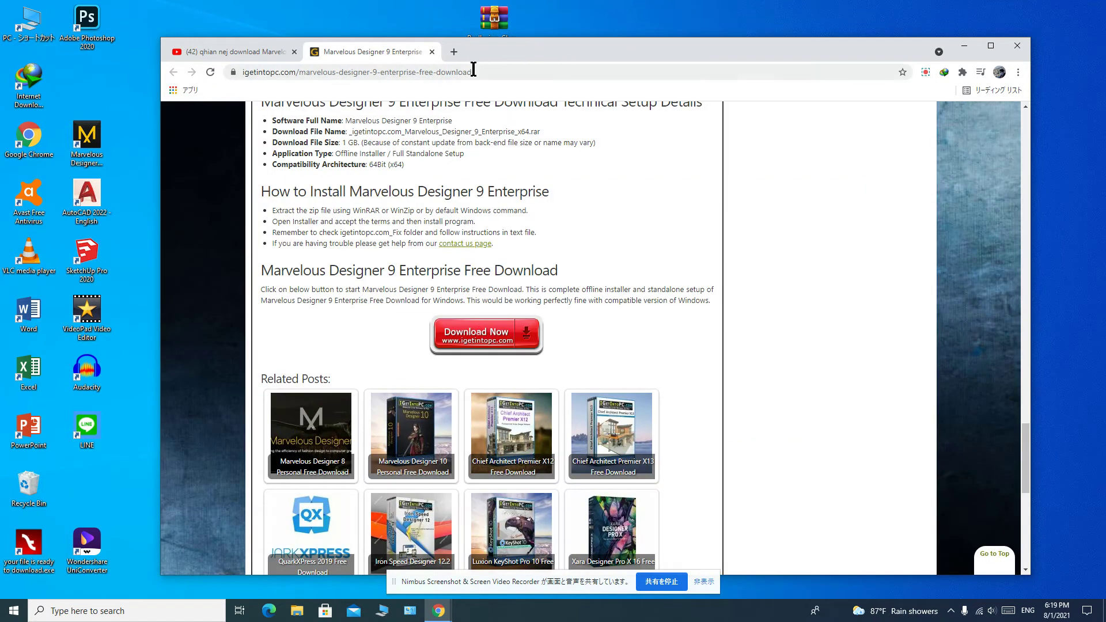
{"action": "left_click", "coordinate": [433, 51]}
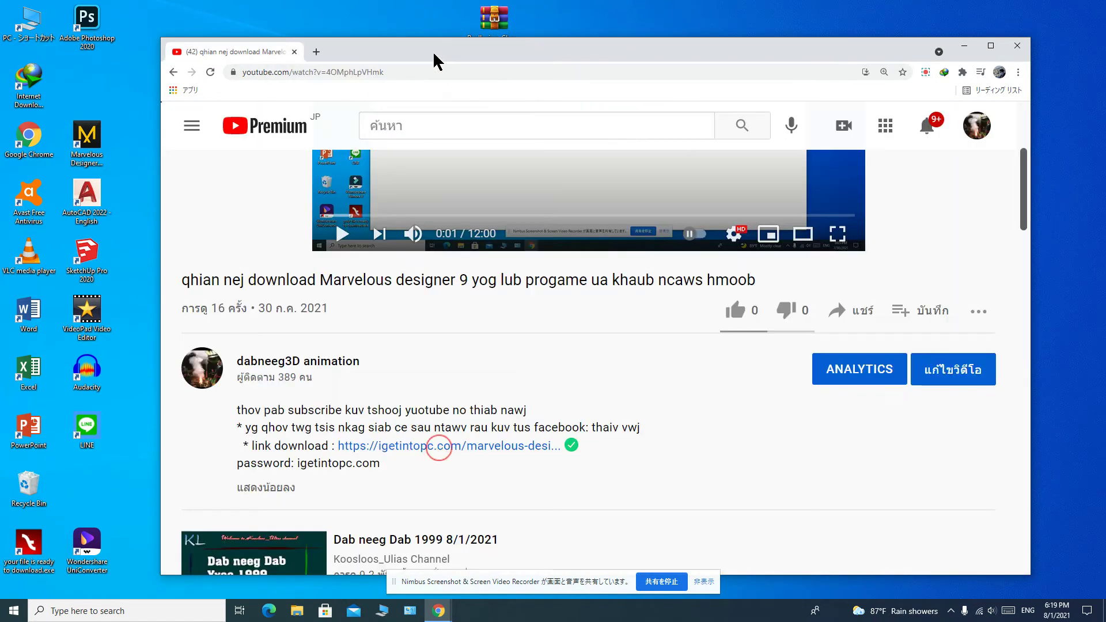
- Minimize the browser and move the Reallusion_Character_Creator archive to an open area of the refreshed desktop
{"action": "left_click", "coordinate": [964, 47]}
{"action": "right_click", "coordinate": [592, 72]}
{"action": "left_click", "coordinate": [625, 106]}
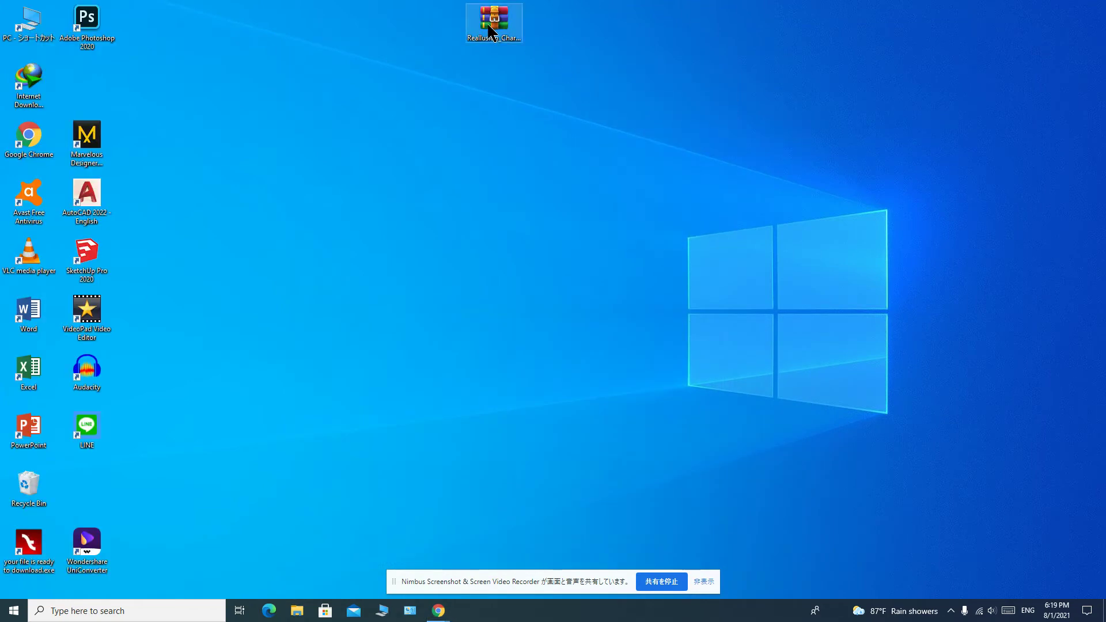
{"action": "left_click_drag", "start_coordinate": [492, 31], "coordinate": [434, 147]}
{"action": "right_click", "coordinate": [551, 75]}
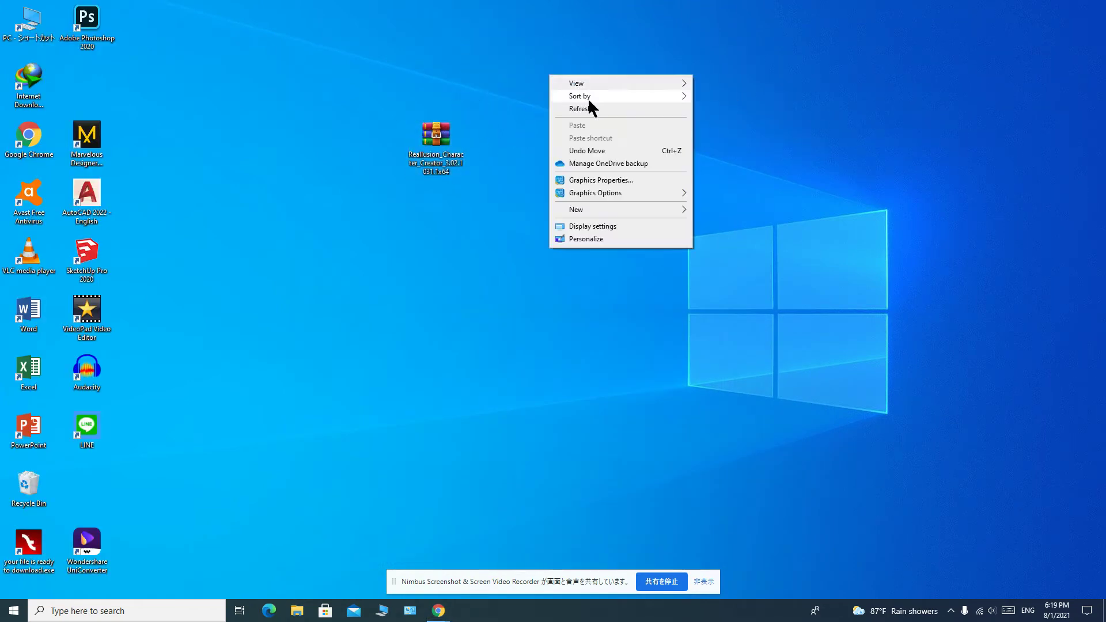
{"action": "left_click", "coordinate": [592, 109]}
{"action": "right_click", "coordinate": [548, 63]}
{"action": "left_click", "coordinate": [585, 98]}
{"action": "right_click", "coordinate": [551, 72]}
{"action": "left_click", "coordinate": [583, 108]}
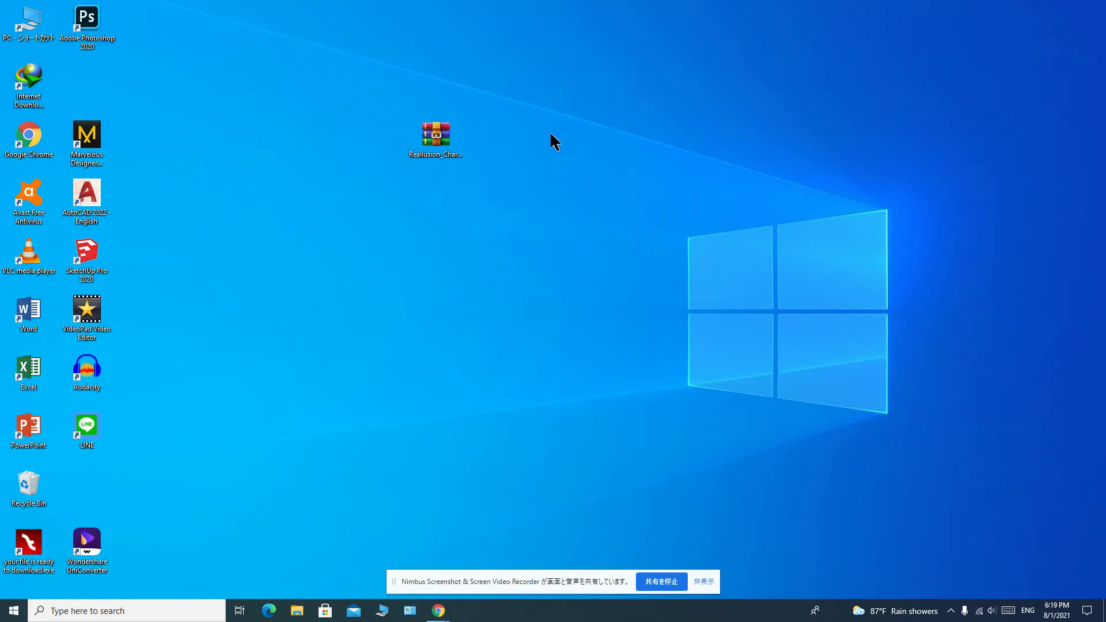
- Extract the Reallusion_Character_Creator_3.02.1031.1x64 archive directly onto the desktop and refresh the desktop
{"action": "left_click", "coordinate": [431, 148]}
{"action": "right_click", "coordinate": [436, 144]}
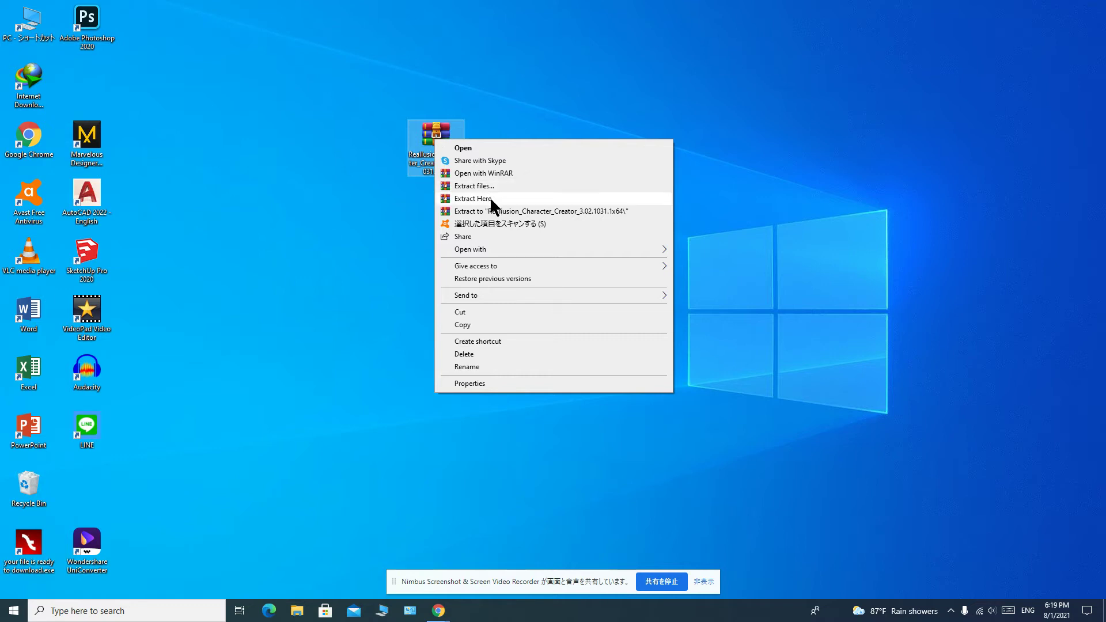
{"action": "left_click", "coordinate": [473, 199]}
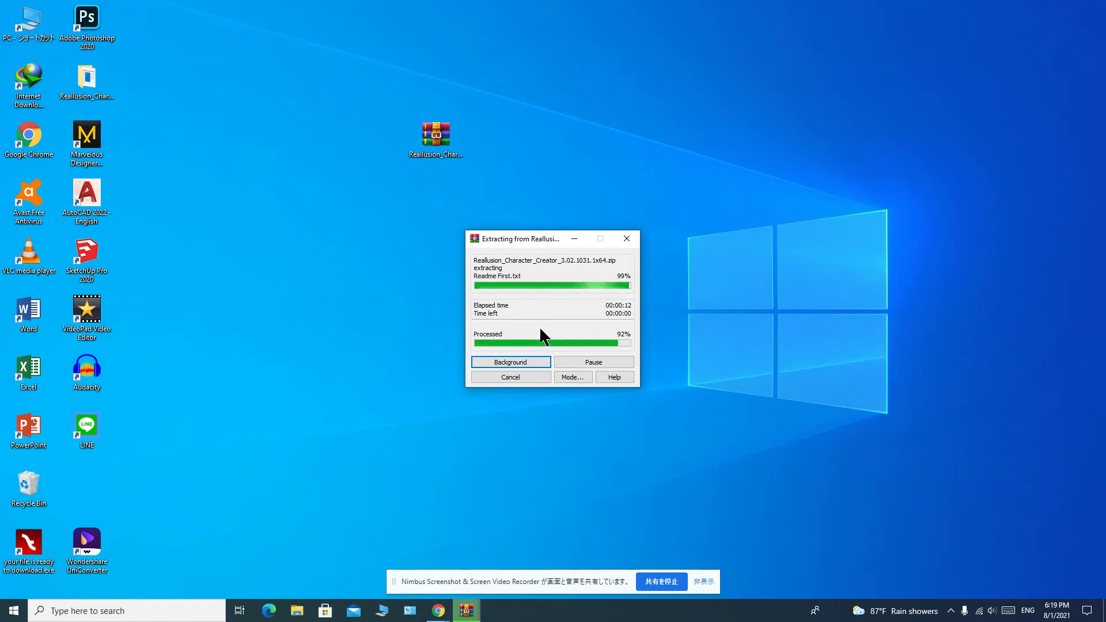
{"action": "right_click", "coordinate": [685, 96]}
{"action": "left_click", "coordinate": [713, 127]}
{"action": "right_click", "coordinate": [680, 99]}
{"action": "left_click", "coordinate": [706, 127]}
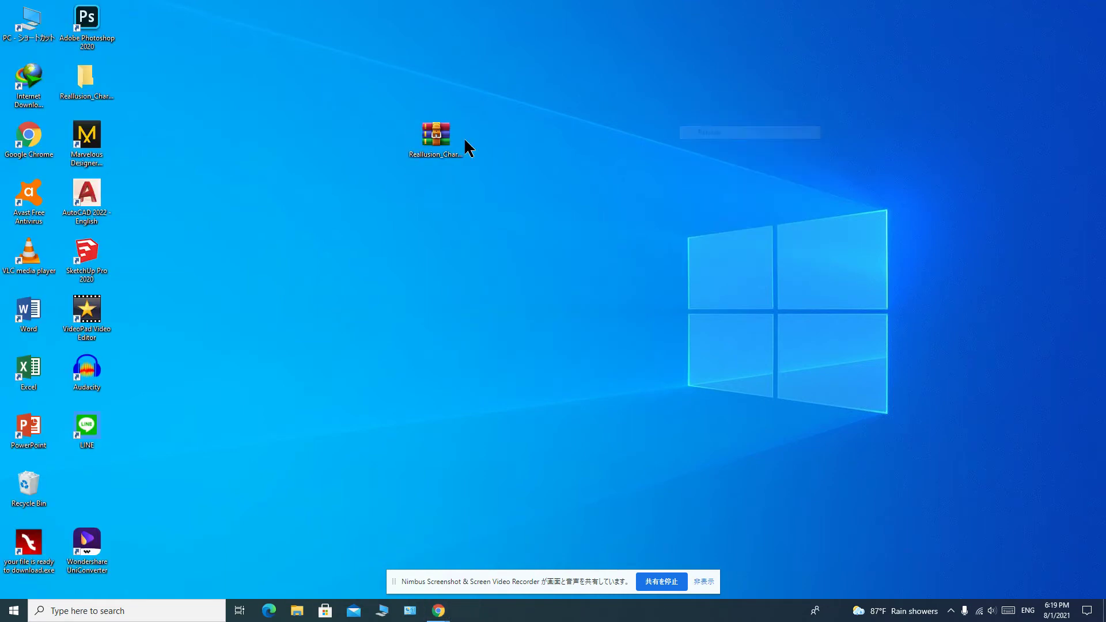
- Move the extracted Reallusion_Character_Creator folder beside its archive and refresh the desktop
{"action": "left_click_drag", "start_coordinate": [90, 96], "coordinate": [523, 166]}
{"action": "left_click_drag", "start_coordinate": [515, 202], "coordinate": [521, 153]}
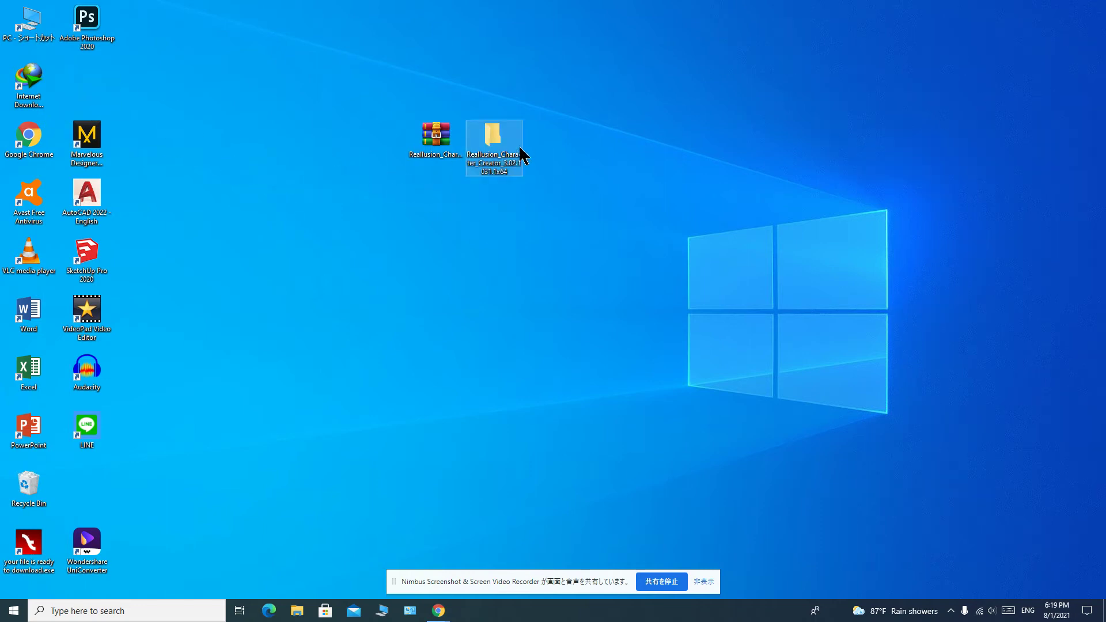
{"action": "right_click", "coordinate": [600, 122]}
{"action": "left_click", "coordinate": [619, 152]}
{"action": "right_click", "coordinate": [600, 122]}
{"action": "left_click", "coordinate": [625, 148]}
{"action": "right_click", "coordinate": [608, 120]}
{"action": "left_click", "coordinate": [630, 153]}
- Open the extracted Reallusion_Character_Creator folder and reposition its window clear of the desktop icons
{"action": "double_click", "coordinate": [496, 149]}
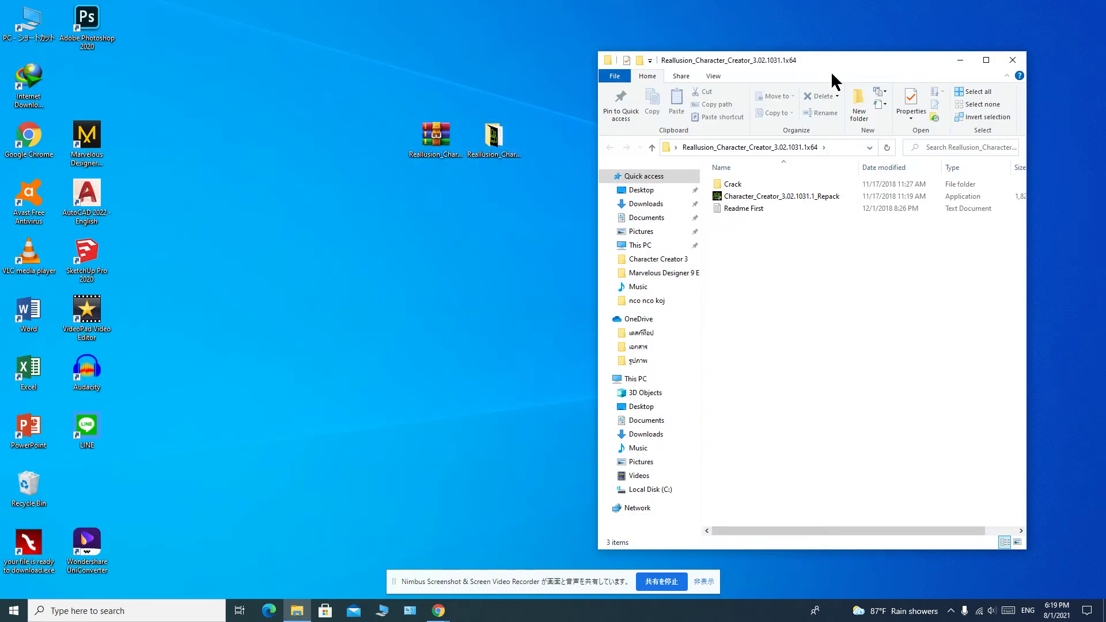
{"action": "left_click_drag", "start_coordinate": [839, 66], "coordinate": [785, 36]}
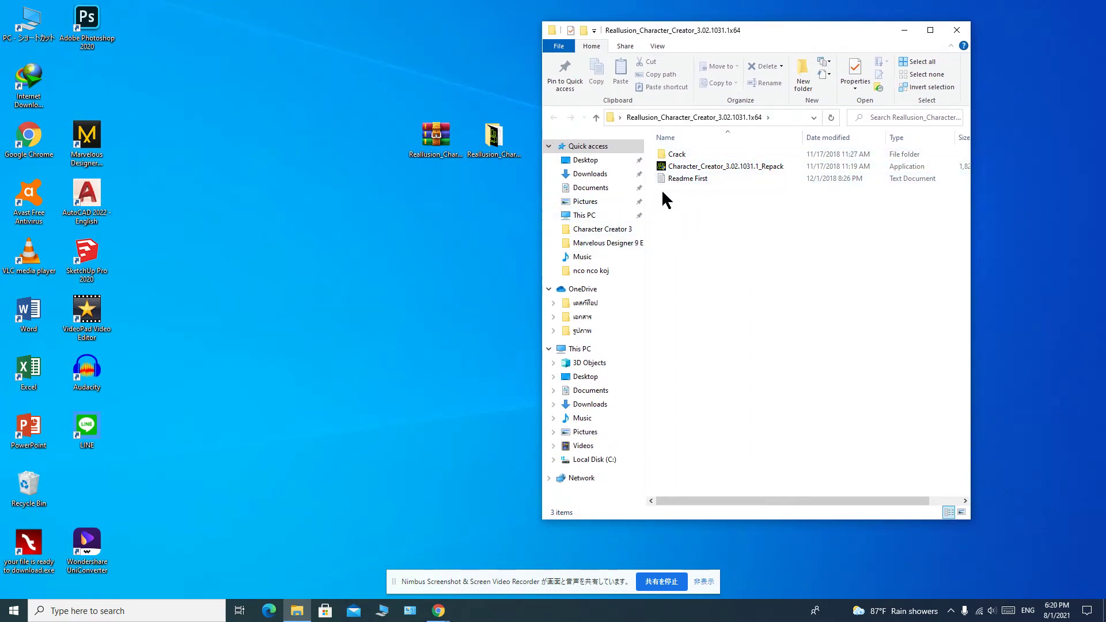
{"action": "right_click", "coordinate": [321, 203]}
{"action": "left_click", "coordinate": [349, 237]}
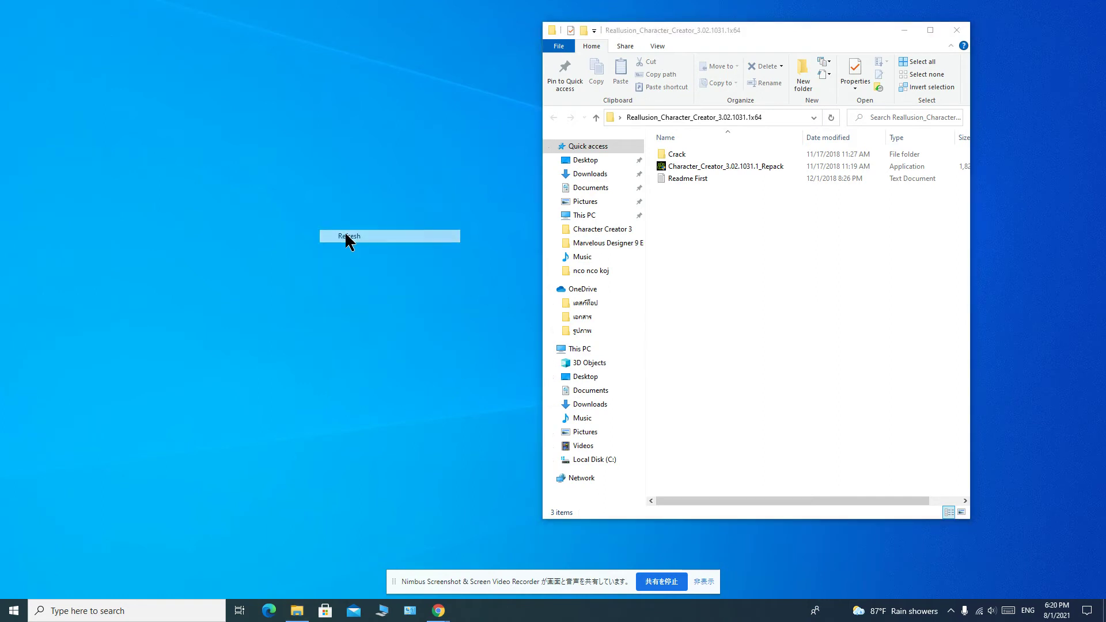
- Run Character_Creator_3.02.1031.1_Repack as administrator and widen the folder window to show the file sizes
{"action": "left_click", "coordinate": [683, 167]}
{"action": "right_click", "coordinate": [684, 167]}
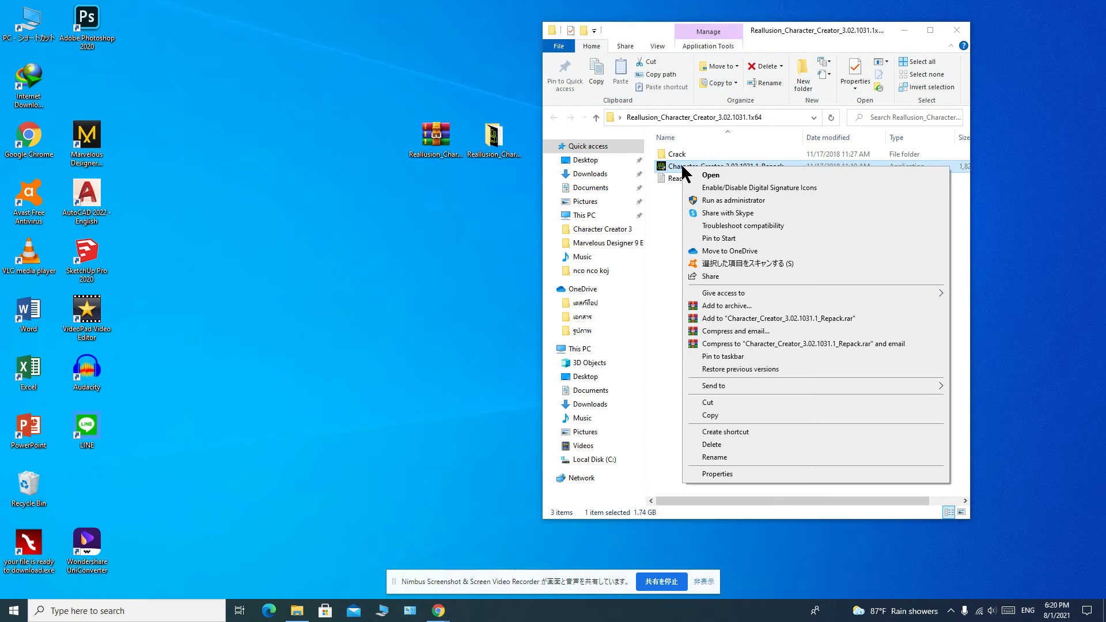
{"action": "left_click", "coordinate": [714, 201]}
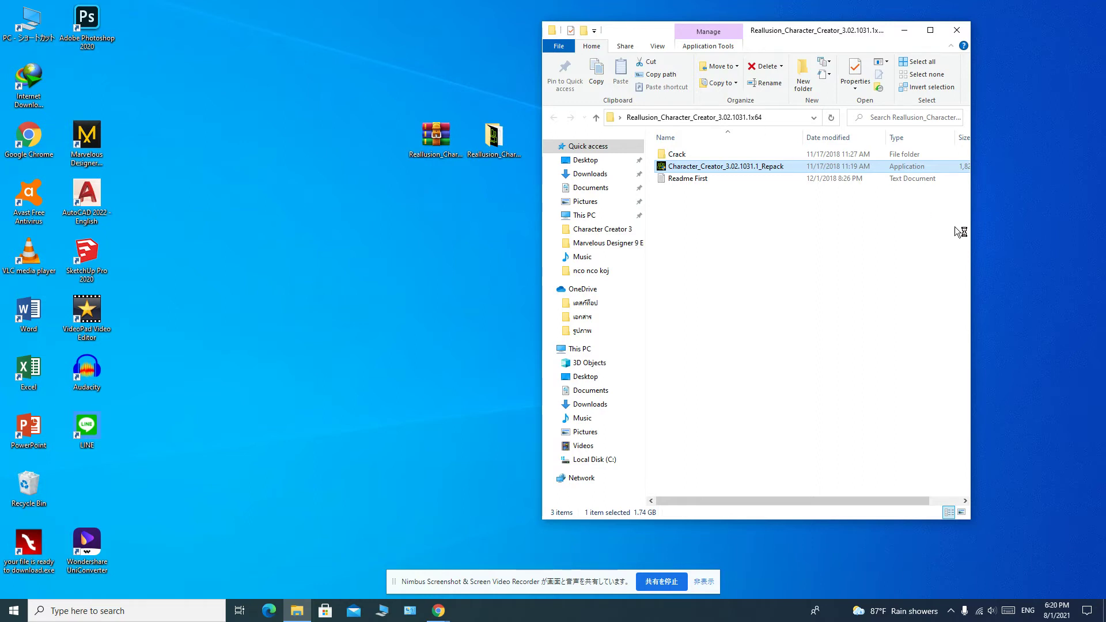
{"action": "left_click", "coordinate": [704, 401]}
{"action": "left_click_drag", "start_coordinate": [992, 244], "coordinate": [1102, 244]}
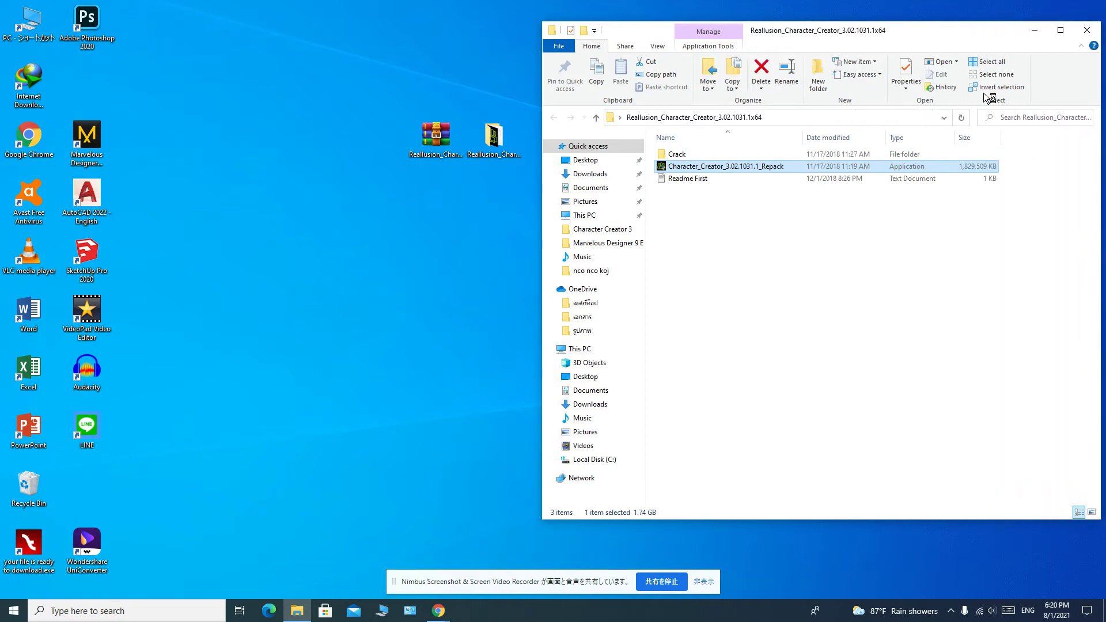
{"action": "left_click_drag", "start_coordinate": [959, 35], "coordinate": [928, 39]}
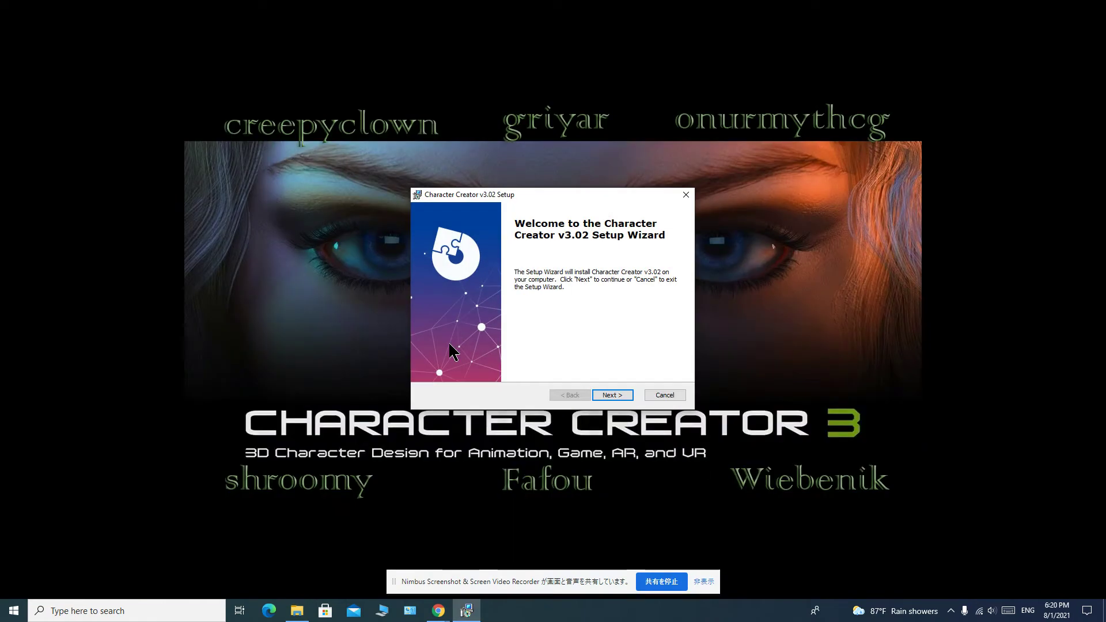
- Accept the default settings in the Character Creator v3.02 setup wizard and start the installation
{"action": "left_click", "coordinate": [616, 396]}
{"action": "left_click", "coordinate": [619, 397]}
{"action": "left_click", "coordinate": [618, 397]}
{"action": "left_click", "coordinate": [618, 396]}
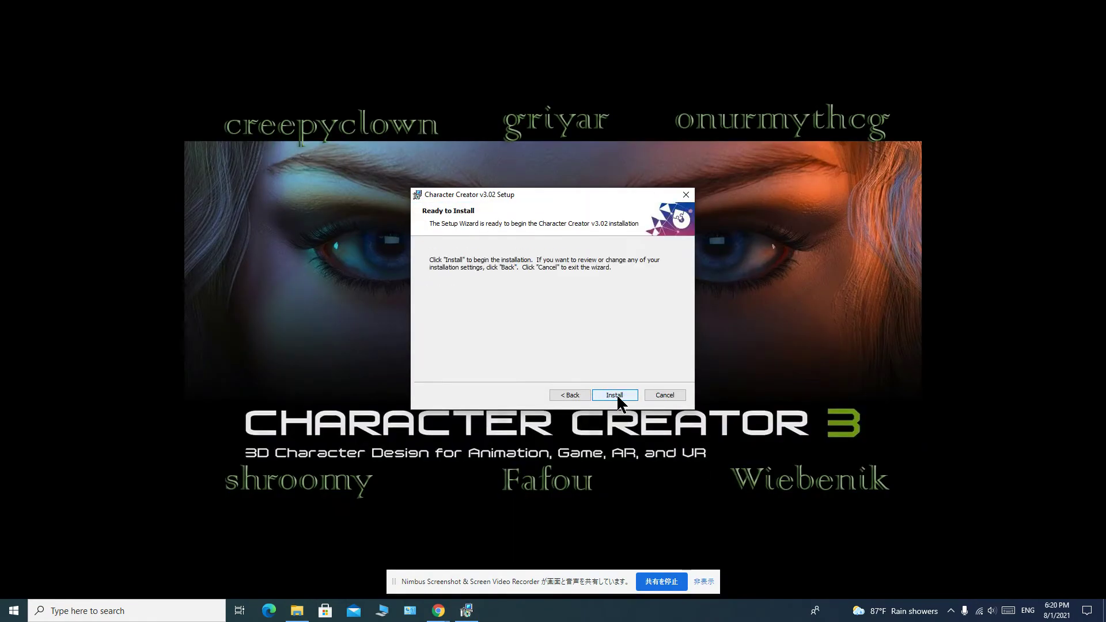
{"action": "left_click", "coordinate": [619, 395]}
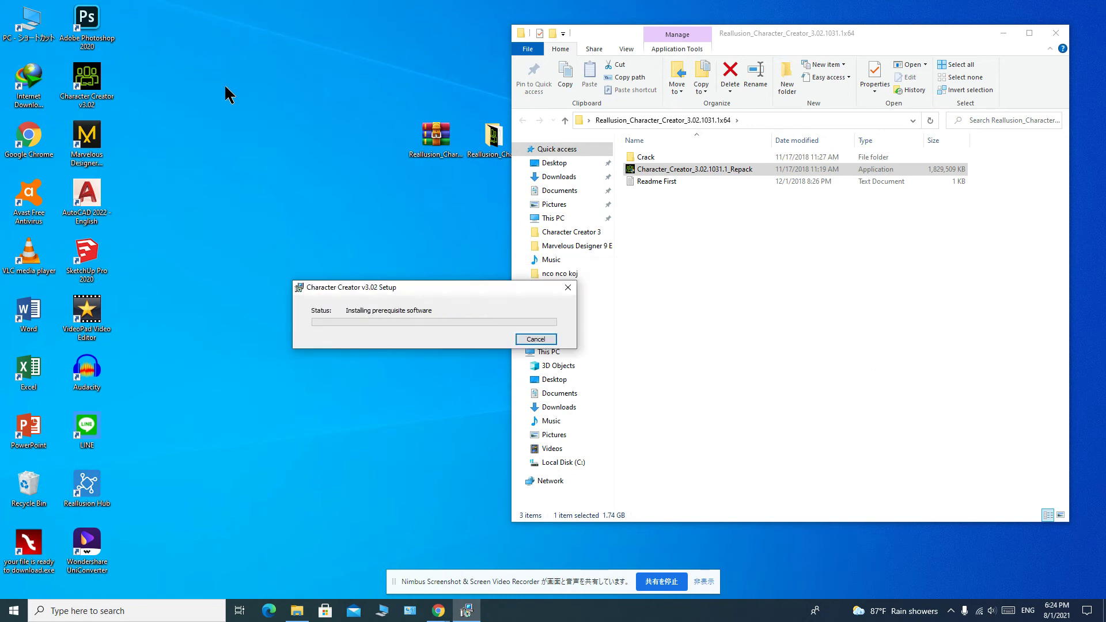
{"action": "right_click", "coordinate": [198, 4]}
{"action": "left_click", "coordinate": [212, 33]}
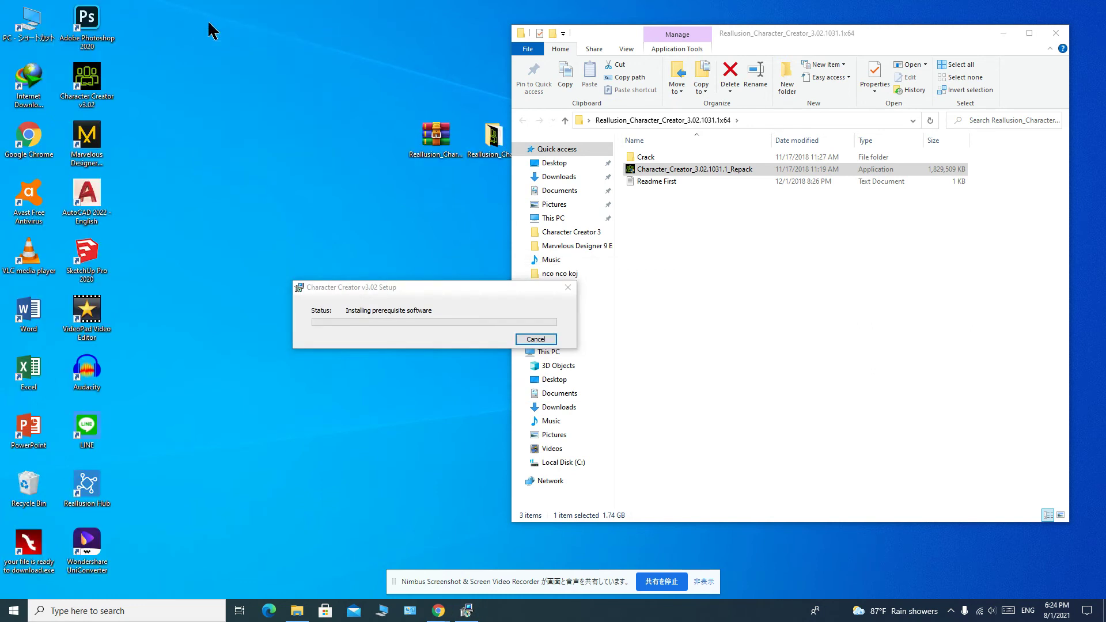
{"action": "right_click", "coordinate": [209, 23]}
{"action": "left_click", "coordinate": [229, 56]}
{"action": "right_click", "coordinate": [217, 47]}
{"action": "left_click", "coordinate": [230, 80]}
{"action": "right_click", "coordinate": [216, 55]}
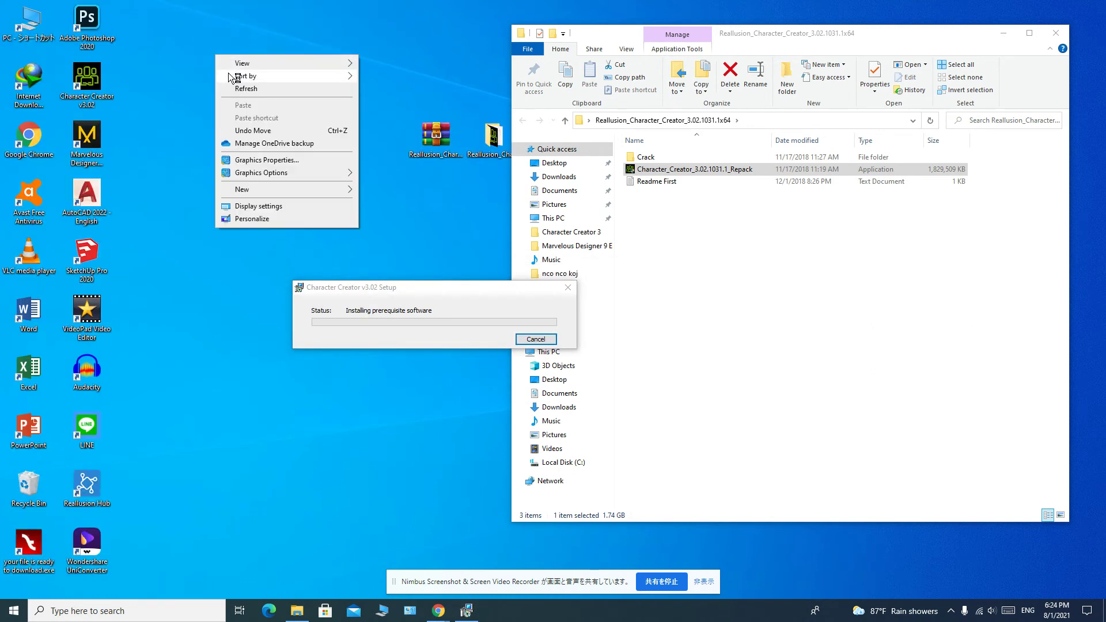
{"action": "left_click", "coordinate": [237, 89]}
{"action": "right_click", "coordinate": [216, 53]}
{"action": "left_click", "coordinate": [233, 88]}
- Move the new Character Creator v3.02 shortcut to an open area of the desktop and refresh
{"action": "left_click_drag", "start_coordinate": [92, 92], "coordinate": [348, 169]}
{"action": "right_click", "coordinate": [241, 26]}
{"action": "left_click", "coordinate": [273, 60]}
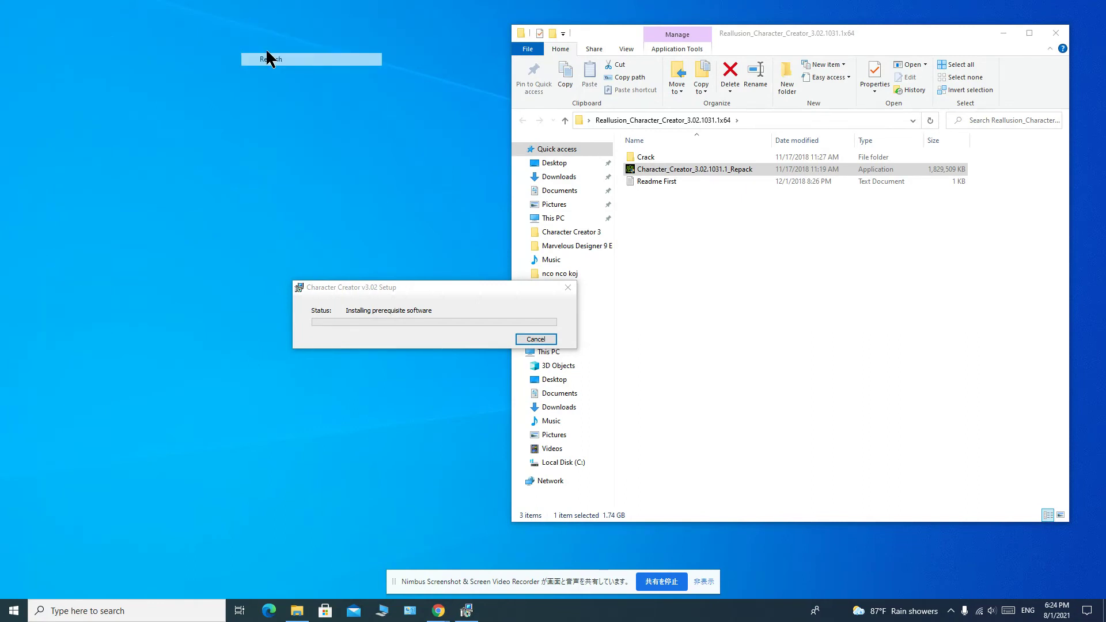
{"action": "right_click", "coordinate": [251, 34]}
{"action": "left_click", "coordinate": [282, 65]}
{"action": "right_click", "coordinate": [257, 41]}
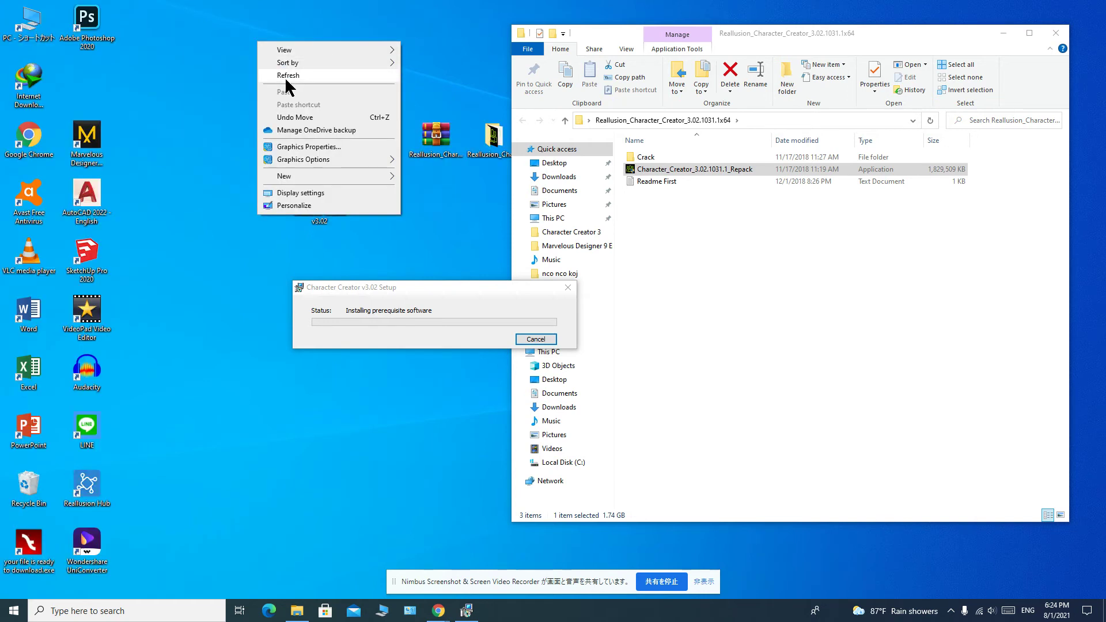
{"action": "left_click", "coordinate": [285, 77]}
{"action": "right_click", "coordinate": [240, 44]}
{"action": "left_click", "coordinate": [270, 78]}
{"action": "right_click", "coordinate": [253, 62]}
{"action": "left_click", "coordinate": [273, 98]}
{"action": "right_click", "coordinate": [257, 69]}
{"action": "left_click", "coordinate": [279, 99]}
{"action": "right_click", "coordinate": [256, 35]}
{"action": "left_click", "coordinate": [281, 68]}
{"action": "right_click", "coordinate": [256, 16]}
{"action": "left_click", "coordinate": [284, 45]}
{"action": "right_click", "coordinate": [271, 6]}
{"action": "left_click", "coordinate": [300, 40]}
{"action": "right_click", "coordinate": [269, 12]}
{"action": "left_click", "coordinate": [304, 46]}
{"action": "right_click", "coordinate": [267, 18]}
{"action": "left_click", "coordinate": [281, 52]}
{"action": "right_click", "coordinate": [256, 15]}
{"action": "left_click", "coordinate": [287, 51]}
{"action": "right_click", "coordinate": [262, 23]}
{"action": "left_click", "coordinate": [289, 59]}
{"action": "right_click", "coordinate": [253, 26]}
{"action": "left_click", "coordinate": [268, 60]}
{"action": "right_click", "coordinate": [256, 34]}
{"action": "left_click", "coordinate": [271, 67]}
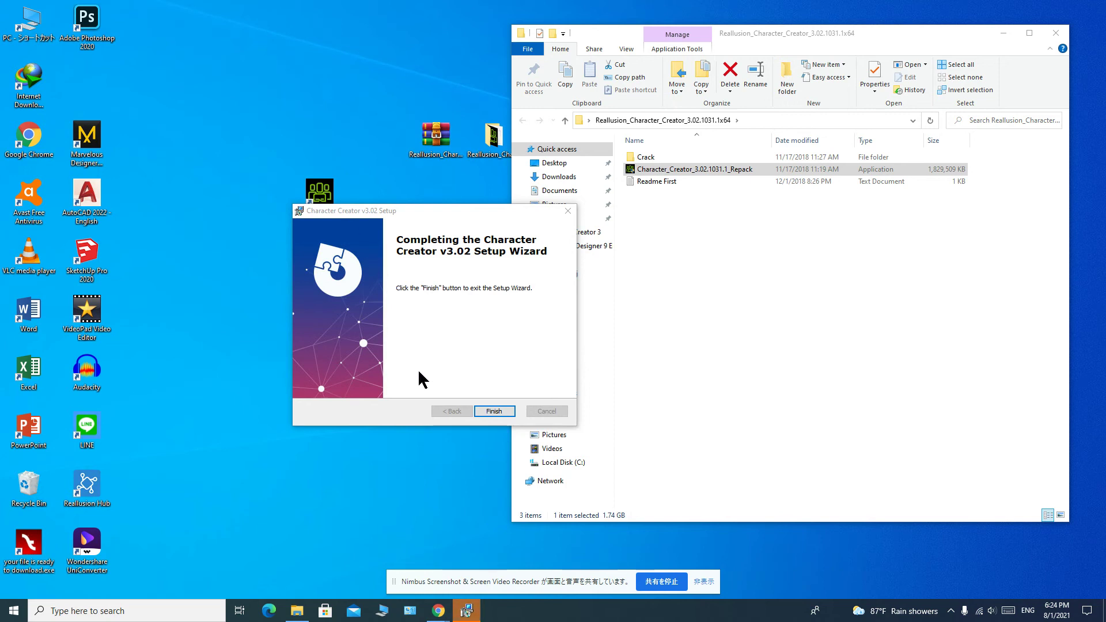
- Finish the Character Creator v3.02 setup wizard and move the folder window clear of the desktop icons
{"action": "left_click", "coordinate": [496, 413]}
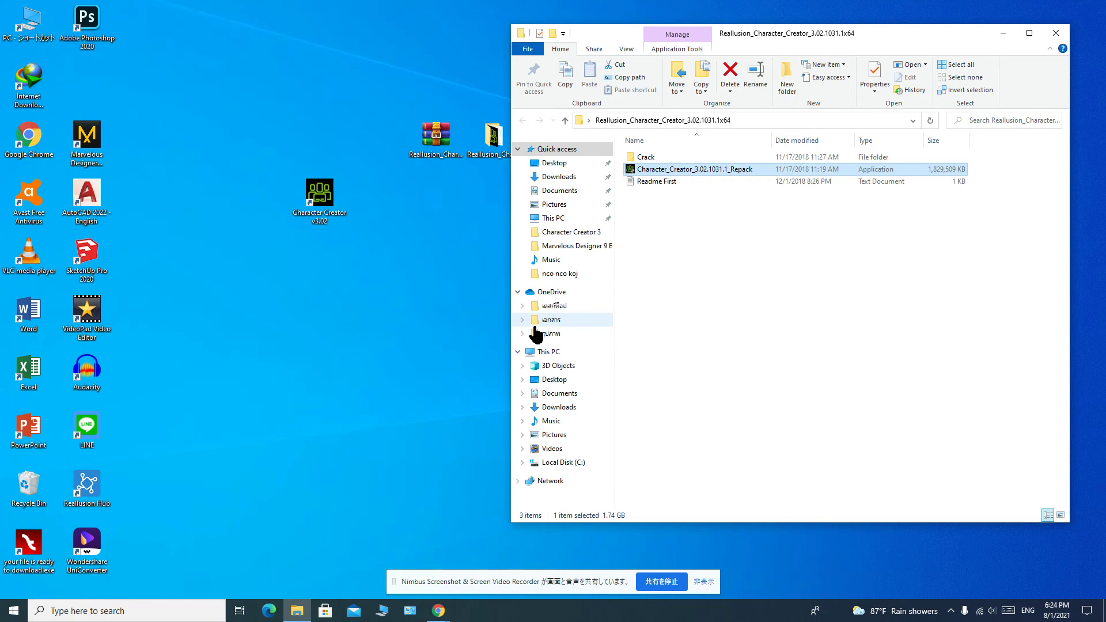
{"action": "left_click_drag", "start_coordinate": [885, 31], "coordinate": [912, 28]}
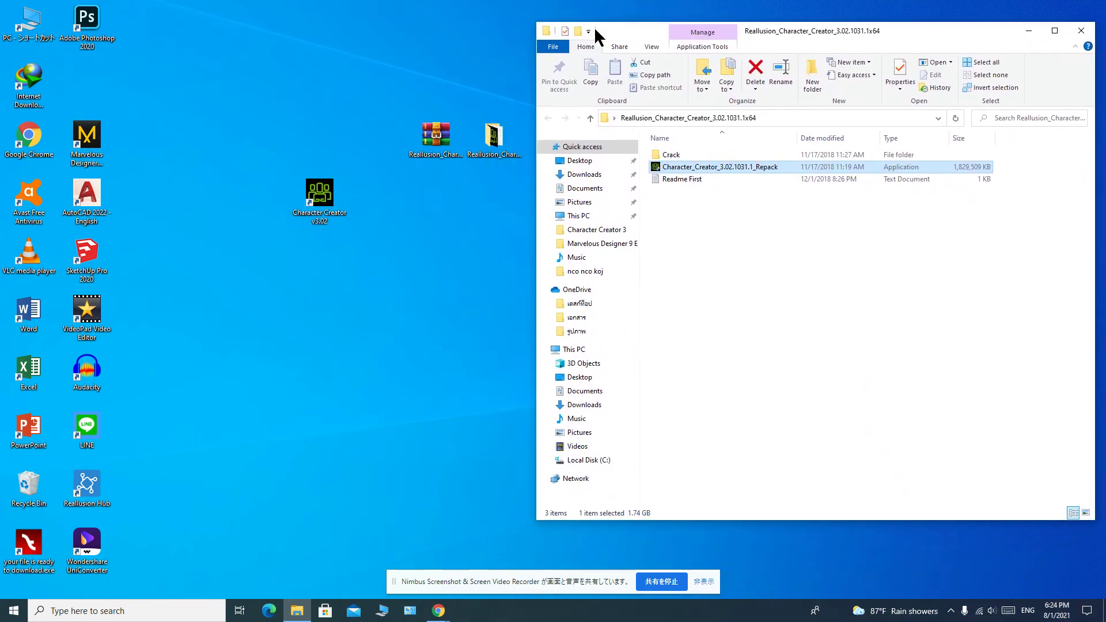
{"action": "right_click", "coordinate": [329, 9]}
{"action": "left_click", "coordinate": [346, 36]}
{"action": "right_click", "coordinate": [262, 8]}
{"action": "left_click", "coordinate": [295, 42]}
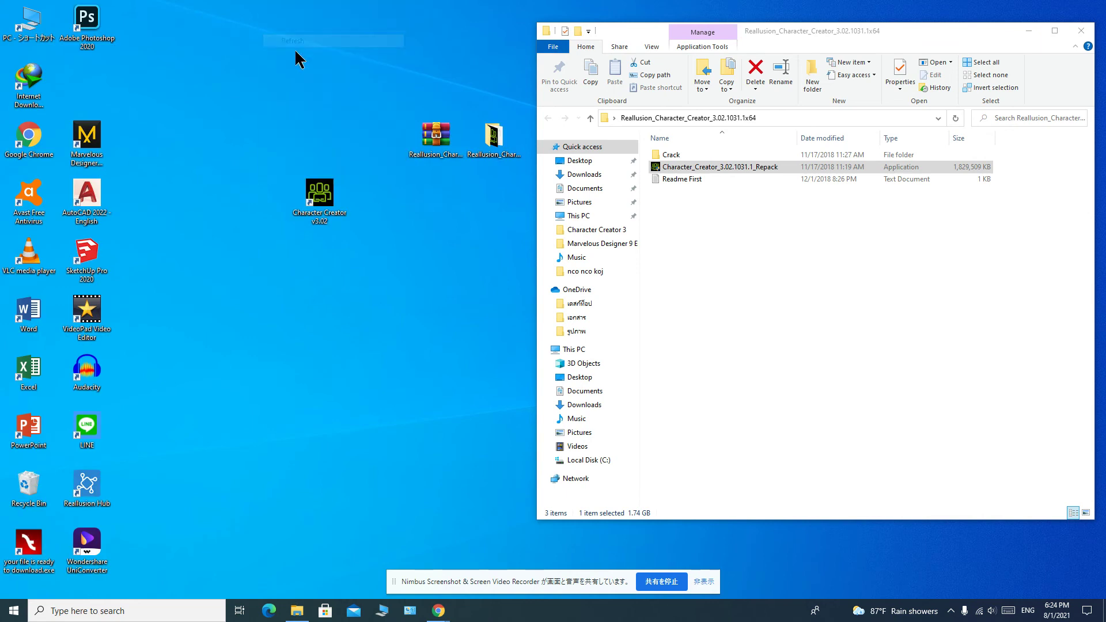
- Look through the Crack folder's Version #1 - Patched, Bin64 and Plugin subfolders, and return to the main Reallusion_Character_Creator folder
{"action": "double_click", "coordinate": [672, 156]}
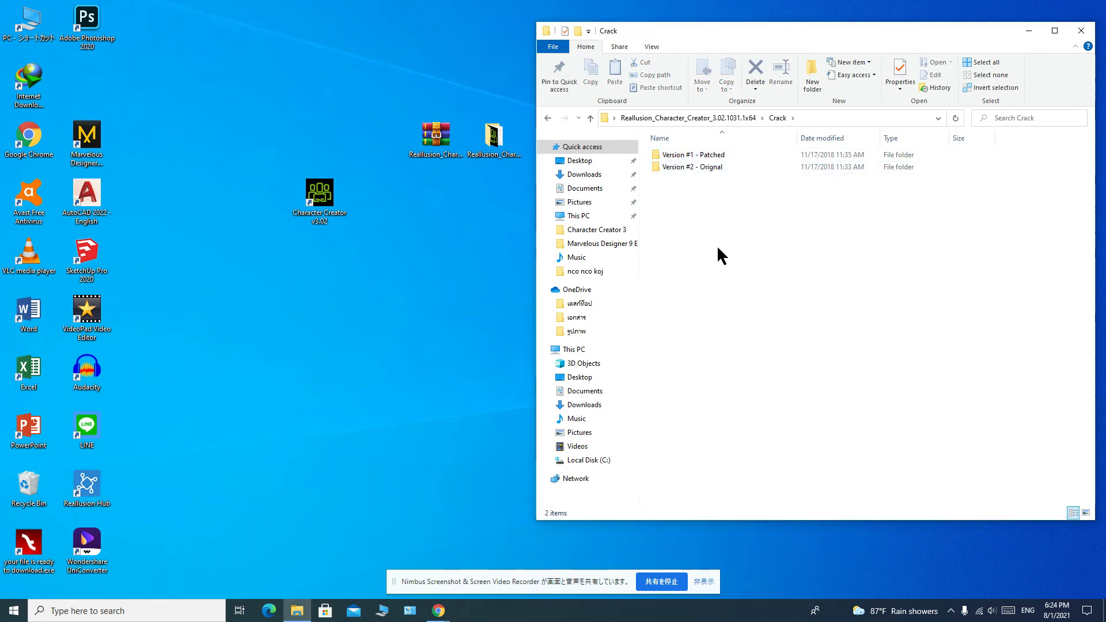
{"action": "double_click", "coordinate": [681, 155]}
{"action": "double_click", "coordinate": [680, 155]}
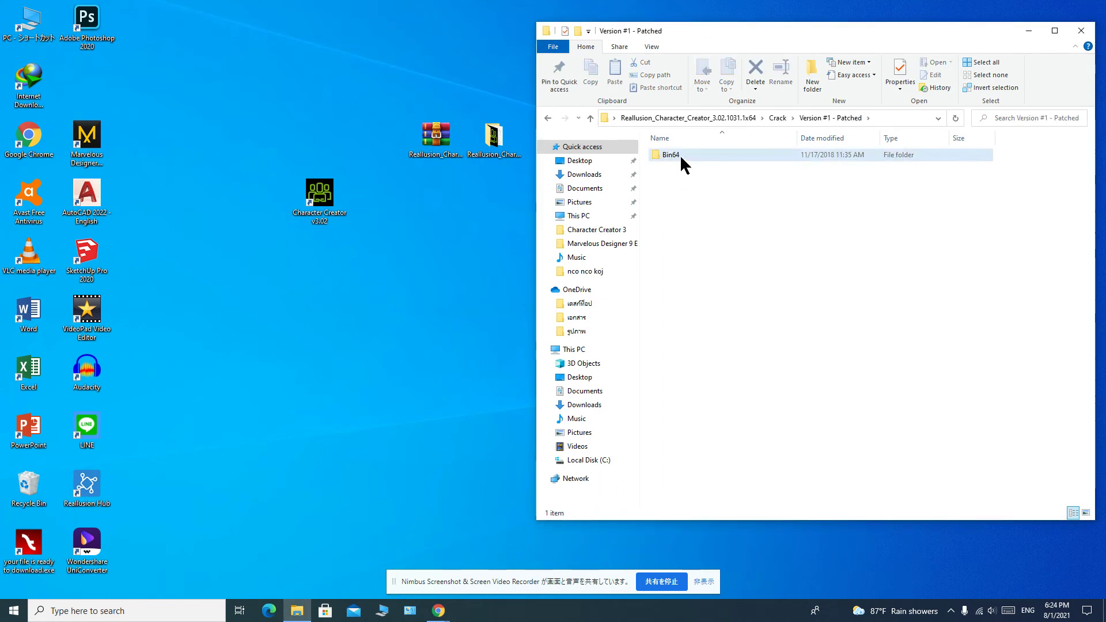
{"action": "double_click", "coordinate": [676, 156]}
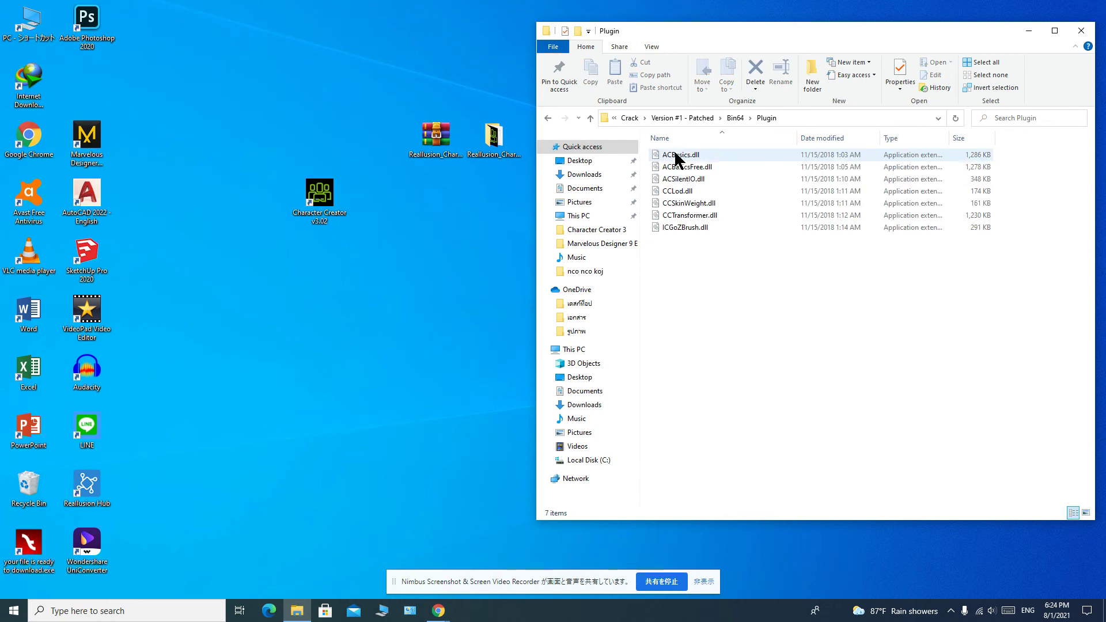
{"action": "left_click", "coordinate": [548, 119]}
{"action": "left_click", "coordinate": [548, 118]}
{"action": "left_click", "coordinate": [548, 118]}
{"action": "left_click", "coordinate": [548, 118]}
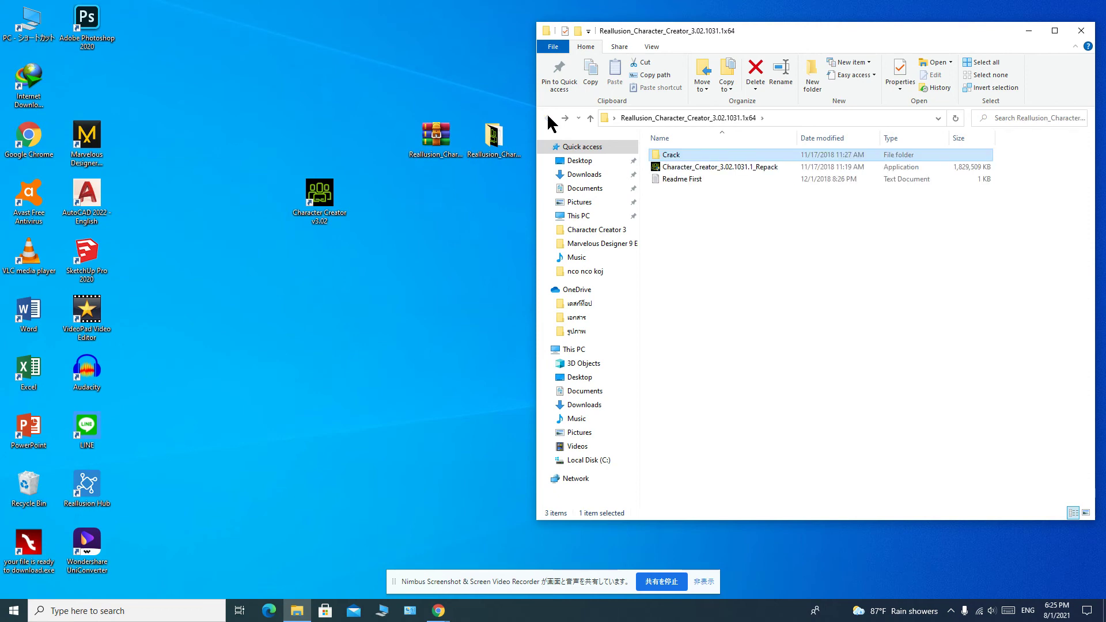
- Open the Readme First file, examine its installation steps and the question about the two versions, and close it
{"action": "double_click", "coordinate": [699, 177]}
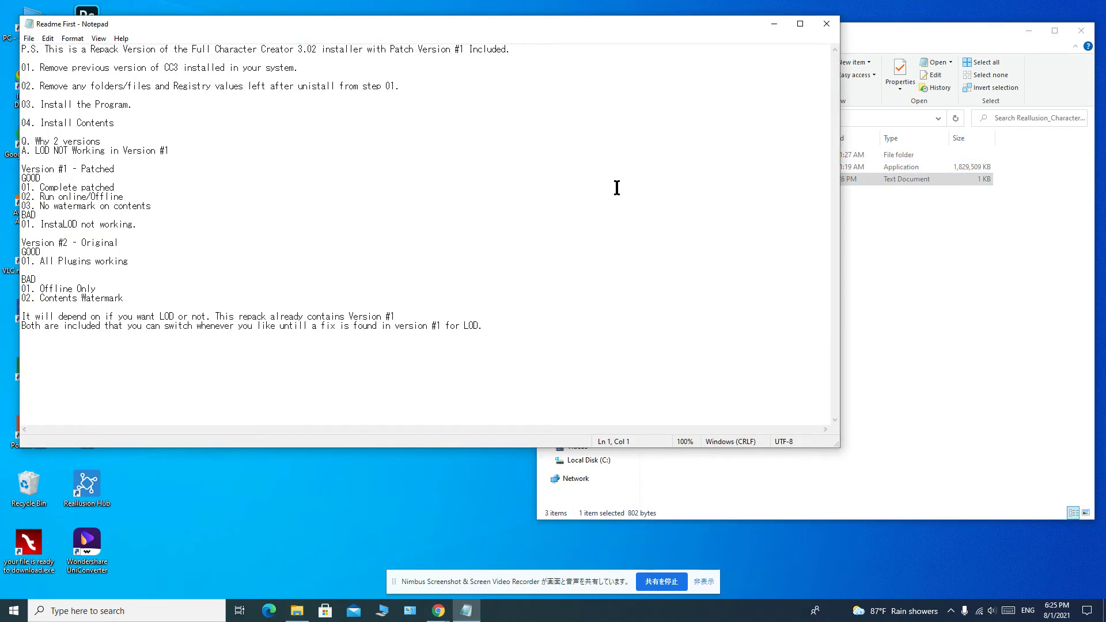
{"action": "left_click", "coordinate": [826, 23]}
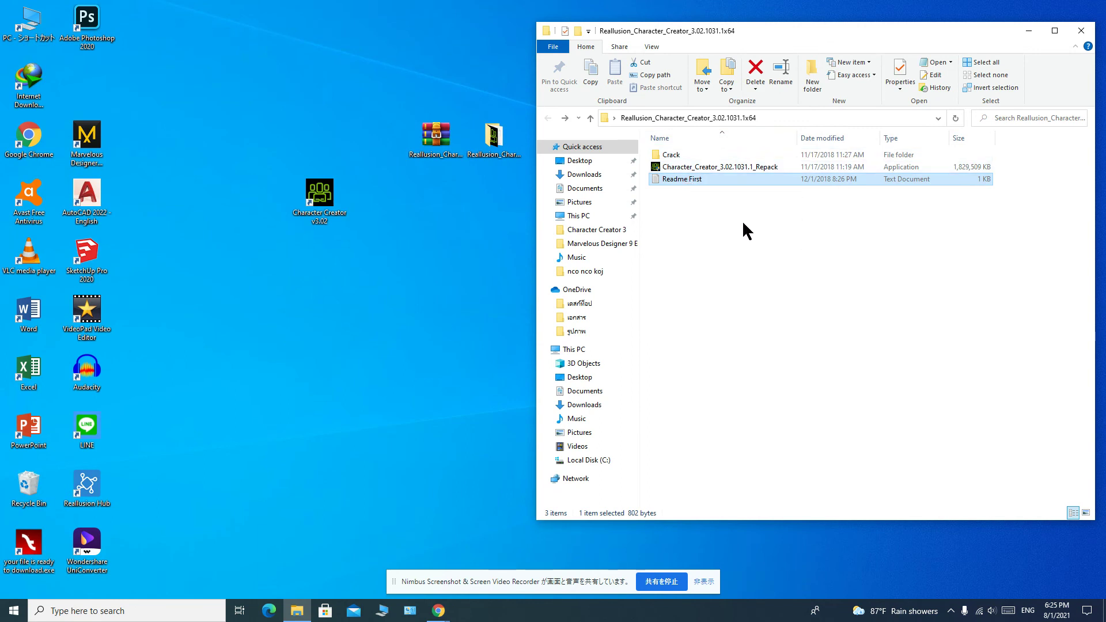
{"action": "double_click", "coordinate": [678, 179]}
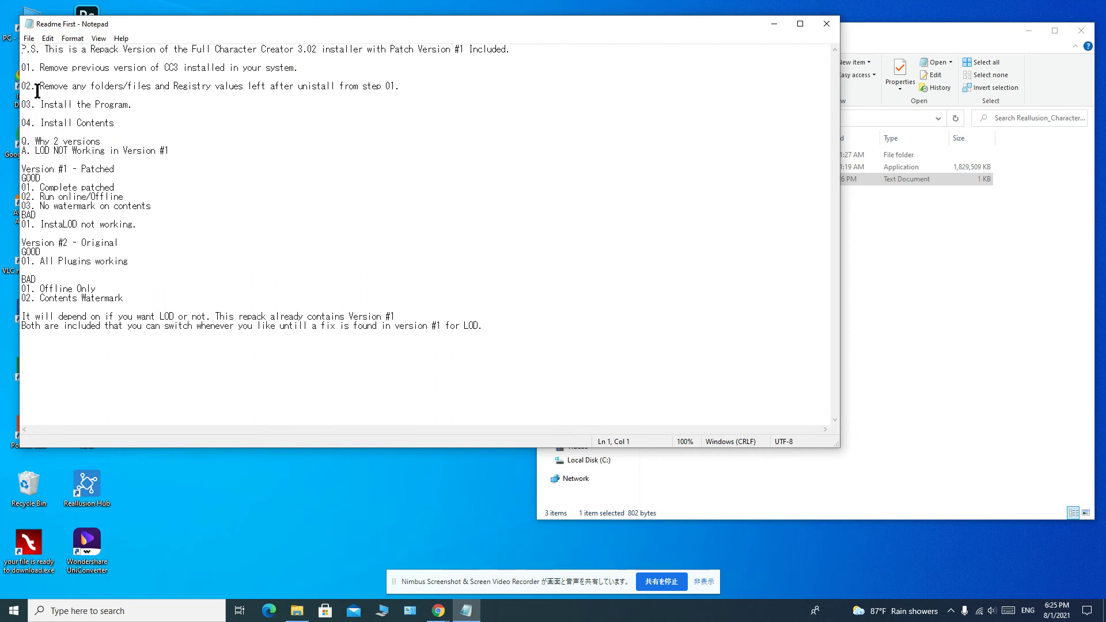
{"action": "left_click", "coordinate": [32, 68]}
{"action": "mouse_move", "coordinate": [31, 67]}
{"action": "left_mouse_down"}
{"action": "mouse_move", "coordinate": [321, 73]}
{"action": "mouse_move", "coordinate": [36, 83]}
{"action": "left_mouse_up"}
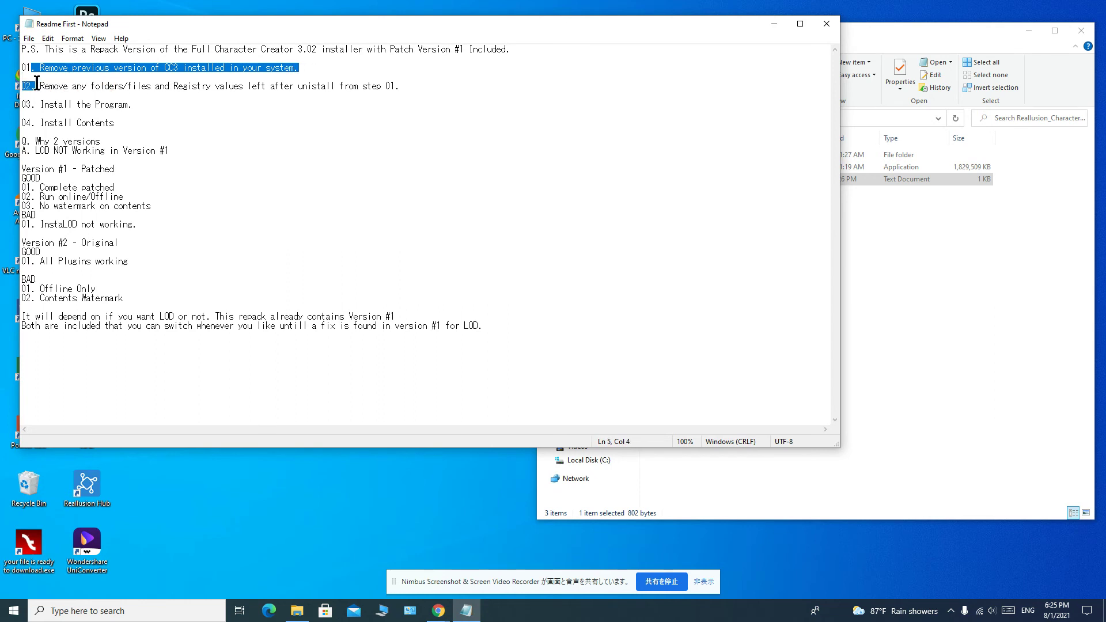
{"action": "left_click", "coordinate": [56, 73]}
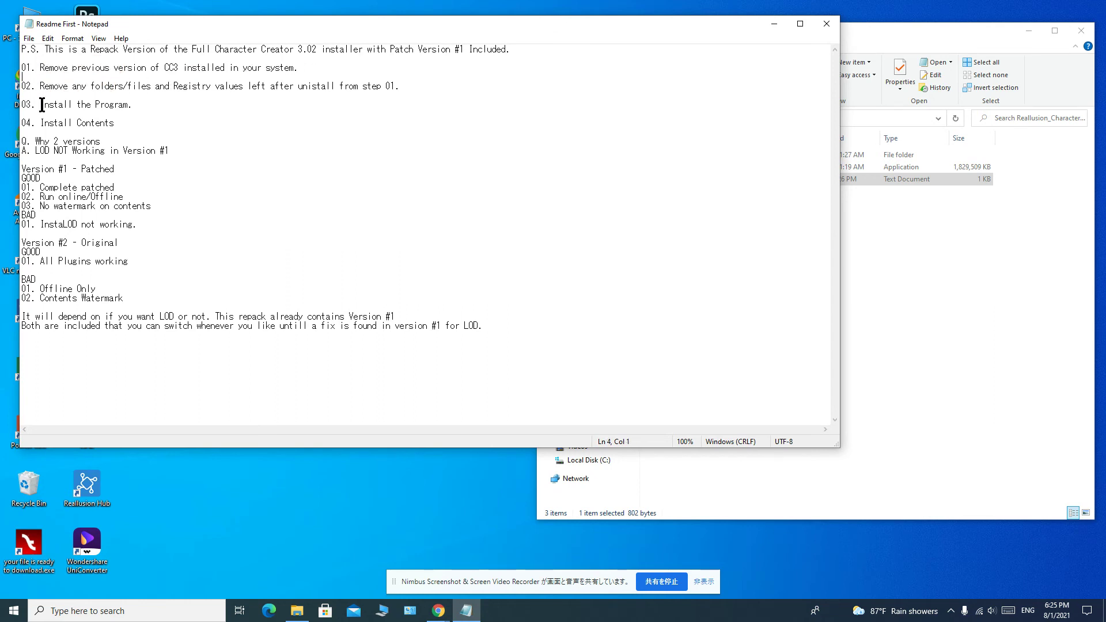
{"action": "left_click_drag", "start_coordinate": [40, 105], "coordinate": [161, 106]}
{"action": "left_click_drag", "start_coordinate": [46, 123], "coordinate": [135, 128]}
{"action": "left_click", "coordinate": [140, 143]}
{"action": "left_click_drag", "start_coordinate": [40, 143], "coordinate": [248, 147]}
{"action": "left_click", "coordinate": [267, 225]}
{"action": "left_click", "coordinate": [827, 23]}
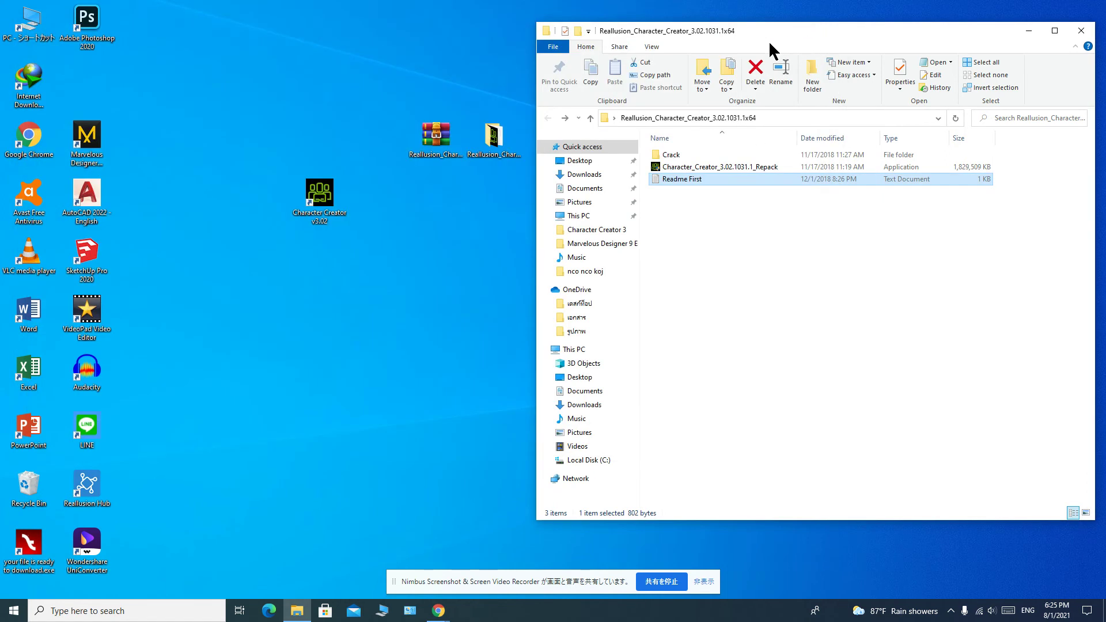
- Refresh the desktop, launch Character Creator v3.02 from its shortcut and allow it to make changes to the device
{"action": "right_click", "coordinate": [236, 4]}
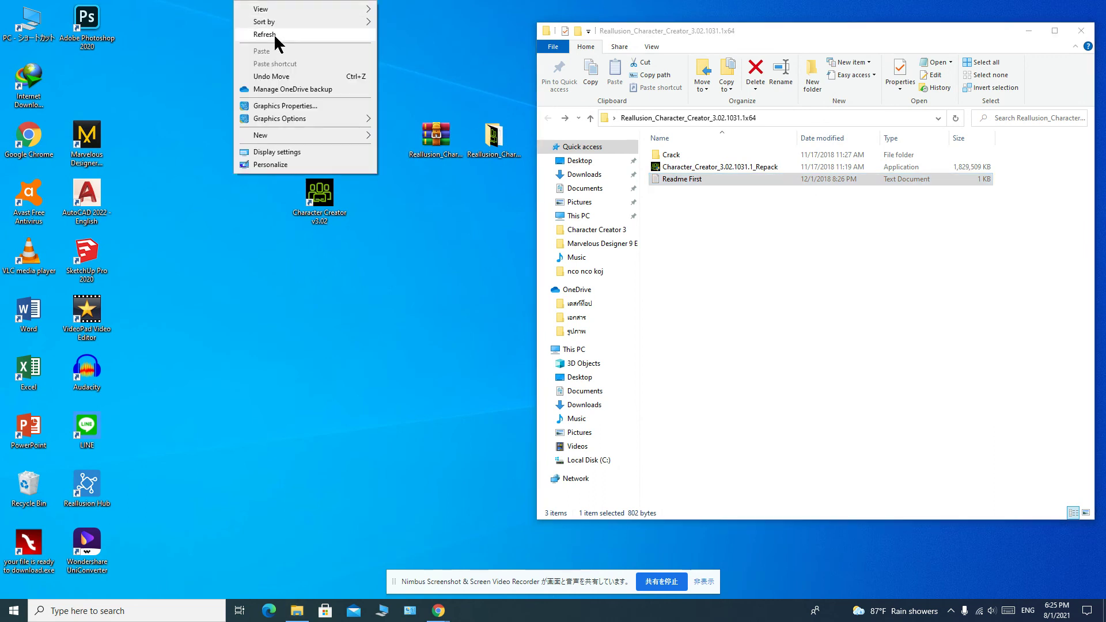
{"action": "left_click", "coordinate": [270, 35]}
{"action": "right_click", "coordinate": [268, 30]}
{"action": "left_click", "coordinate": [296, 67]}
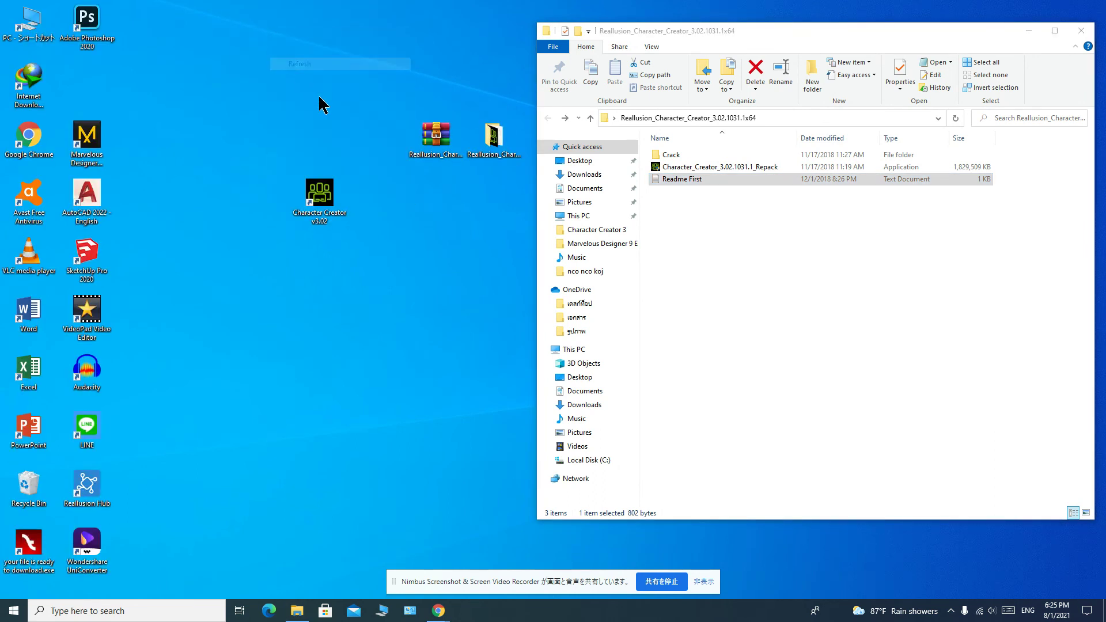
{"action": "double_click", "coordinate": [327, 190]}
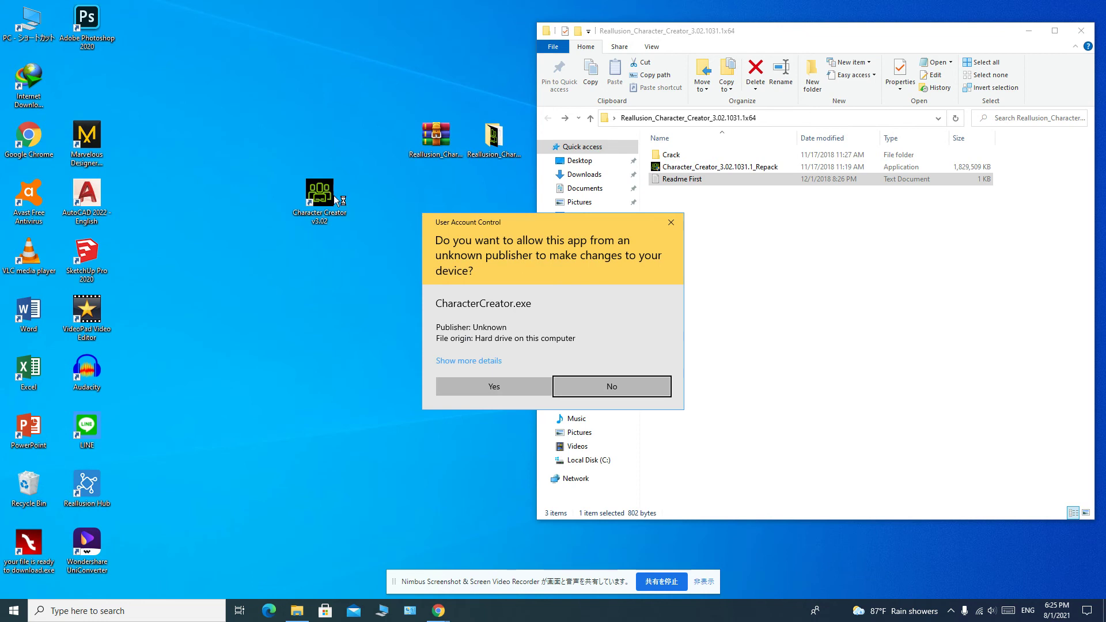
{"action": "left_click", "coordinate": [486, 389]}
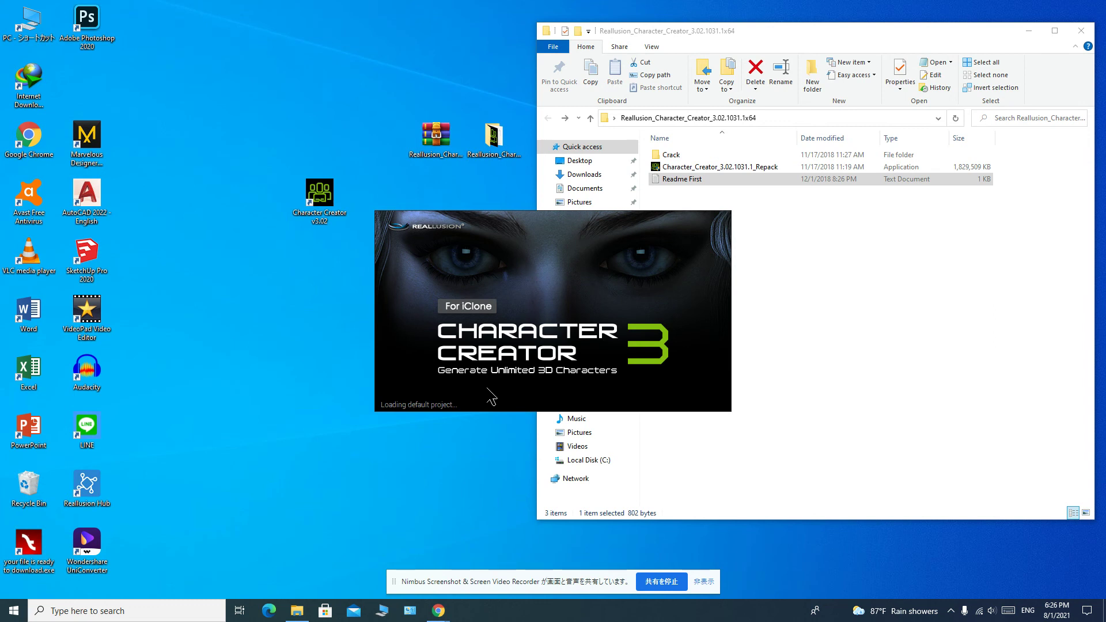
- Look through the Crack folder's Version #2 - Orignal subfolder down to the files in Bin64's Plugin folder
{"action": "left_click", "coordinate": [1039, 279]}
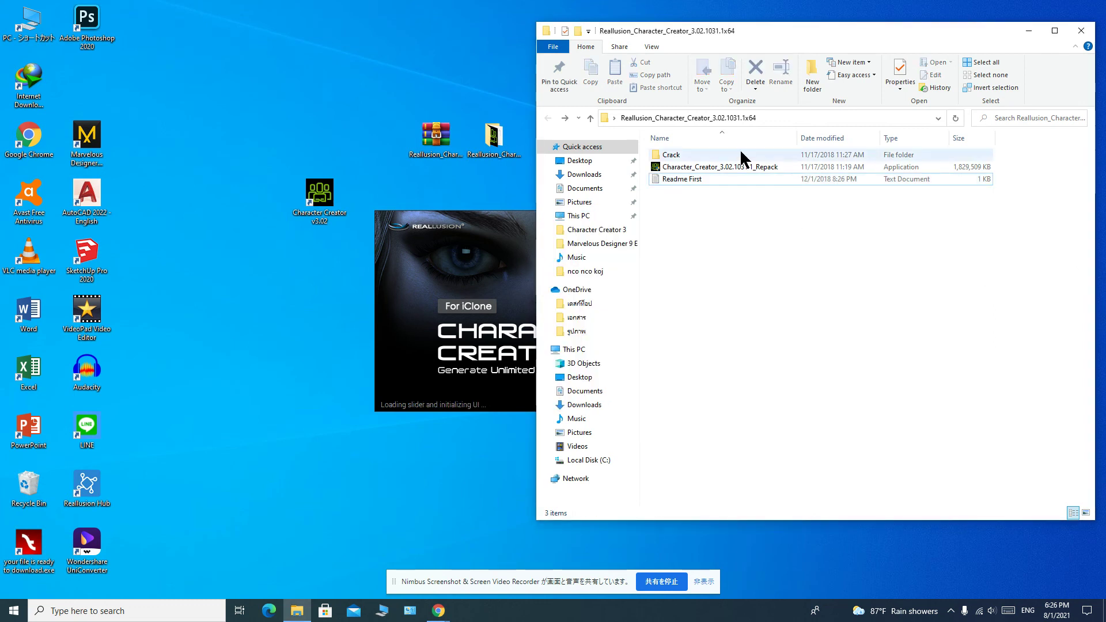
{"action": "double_click", "coordinate": [681, 151]}
{"action": "double_click", "coordinate": [686, 166]}
{"action": "double_click", "coordinate": [683, 156]}
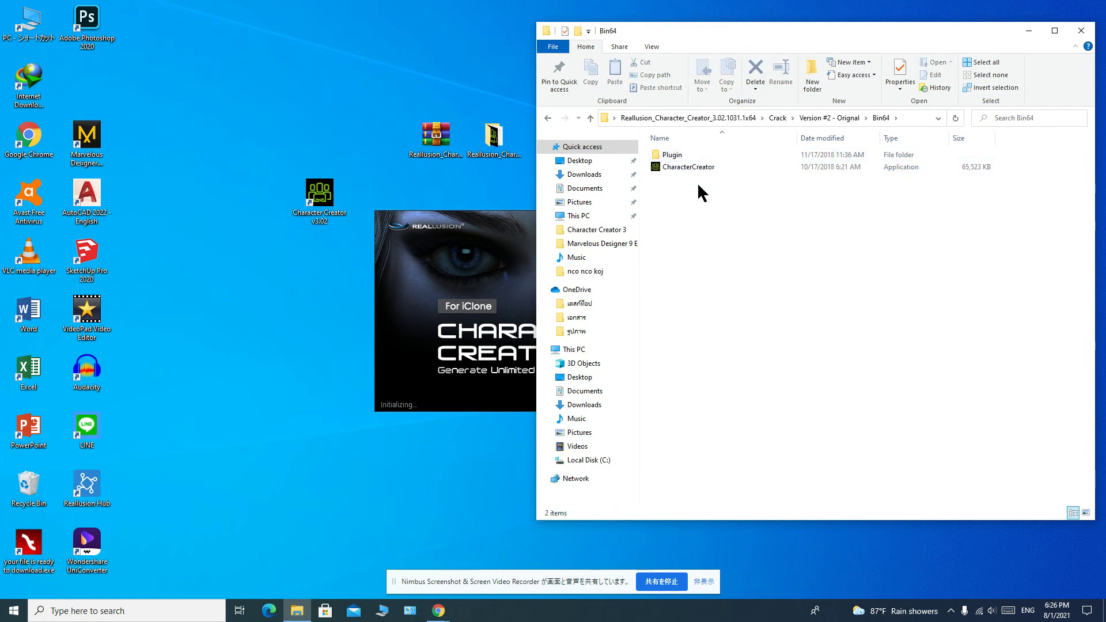
{"action": "double_click", "coordinate": [691, 155]}
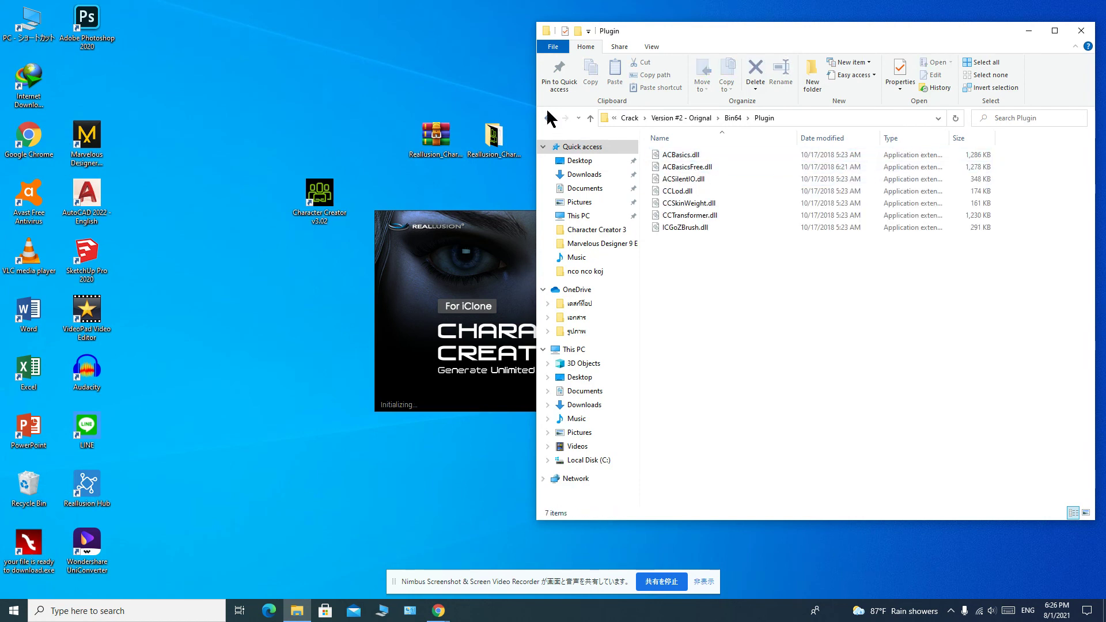
- Try to run the CharacterCreator application from the Version #2 - Orignal Bin64 folder and dismiss the system error dialogs
{"action": "left_click", "coordinate": [548, 118]}
{"action": "left_click", "coordinate": [691, 168]}
{"action": "double_click", "coordinate": [691, 167]}
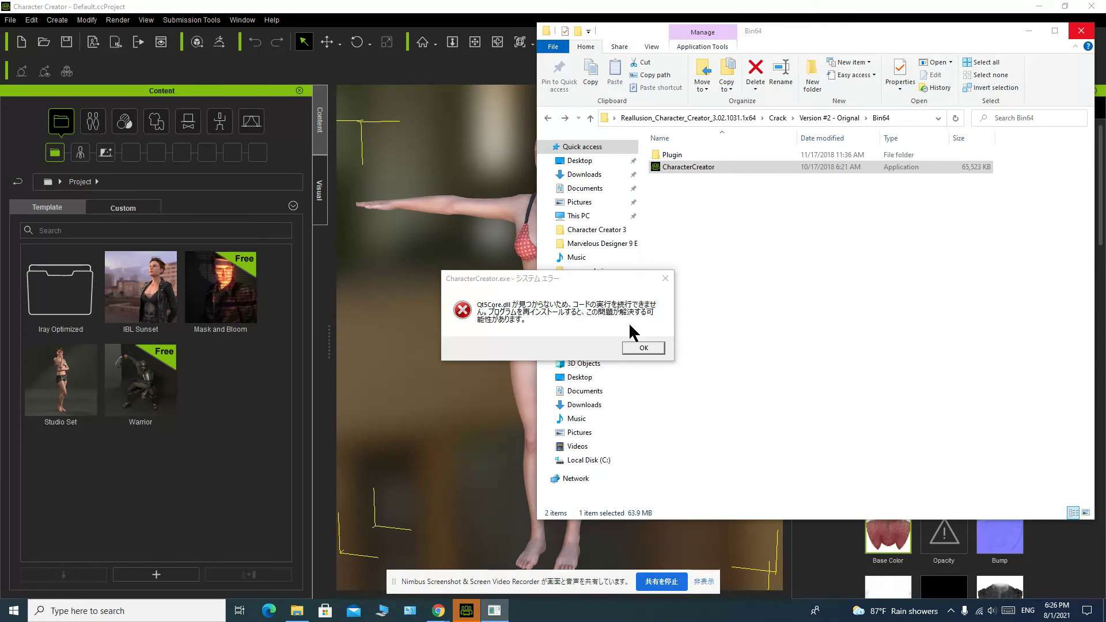
{"action": "left_click", "coordinate": [665, 278]}
{"action": "left_click", "coordinate": [652, 349]}
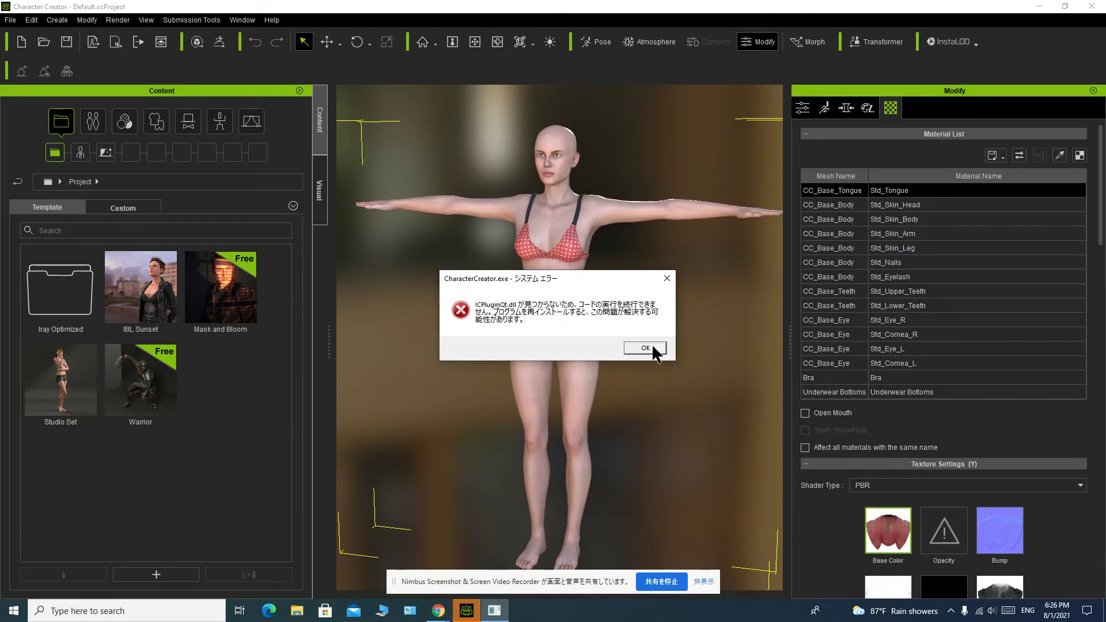
{"action": "left_click", "coordinate": [650, 348]}
{"action": "left_click", "coordinate": [667, 279]}
{"action": "left_click", "coordinate": [666, 279]}
{"action": "left_click", "coordinate": [669, 282]}
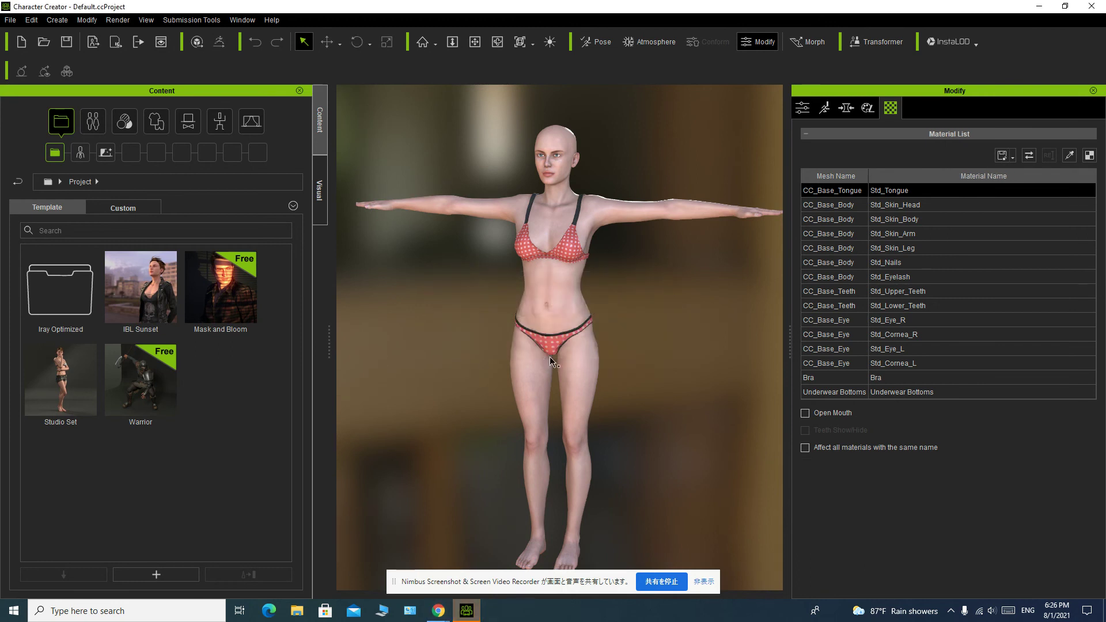
- Browse the underwear templates, and add the SunGlasses head accessory to the character
{"action": "left_click", "coordinate": [161, 130]}
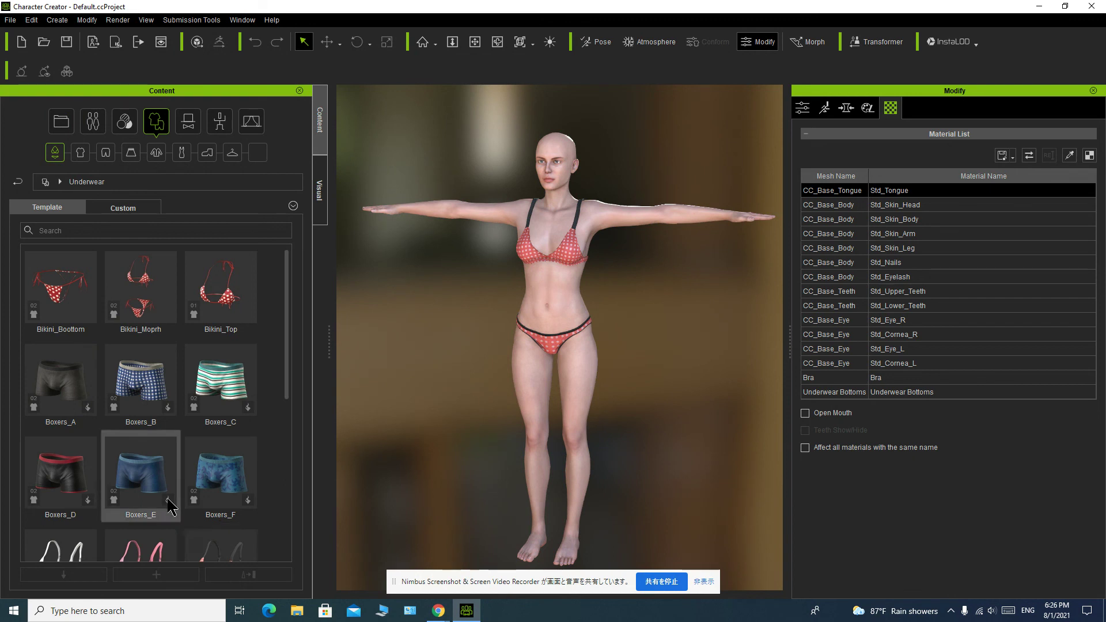
{"action": "scroll", "coordinate": [132, 431], "scroll_direction": "down", "scroll_amount": 3}
{"action": "scroll", "coordinate": [138, 392], "scroll_direction": "up", "scroll_amount": 3}
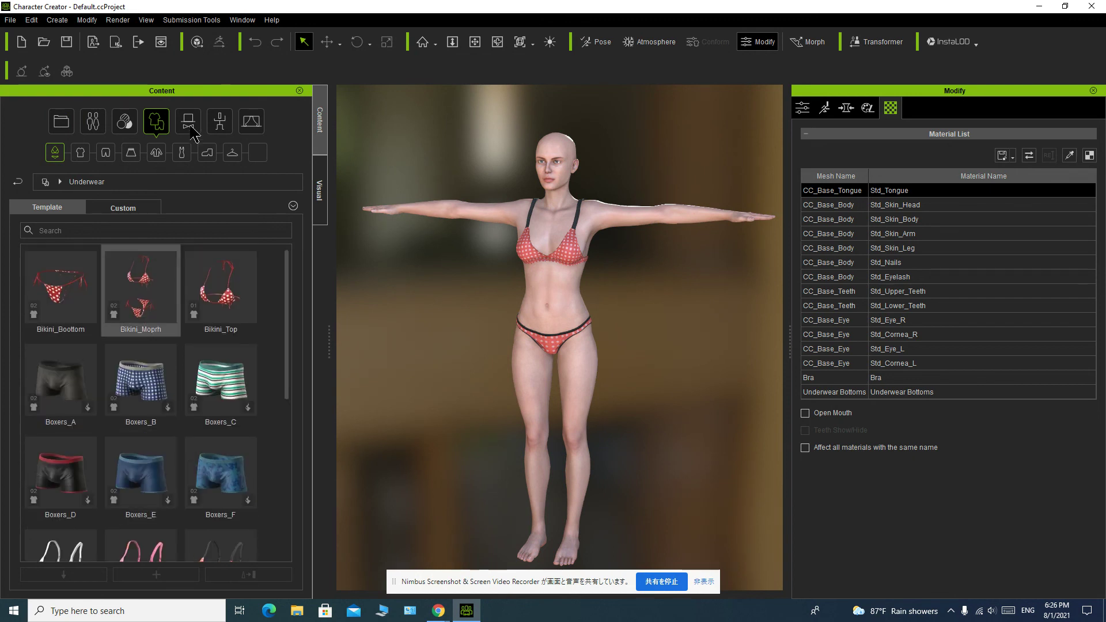
{"action": "left_click", "coordinate": [190, 123]}
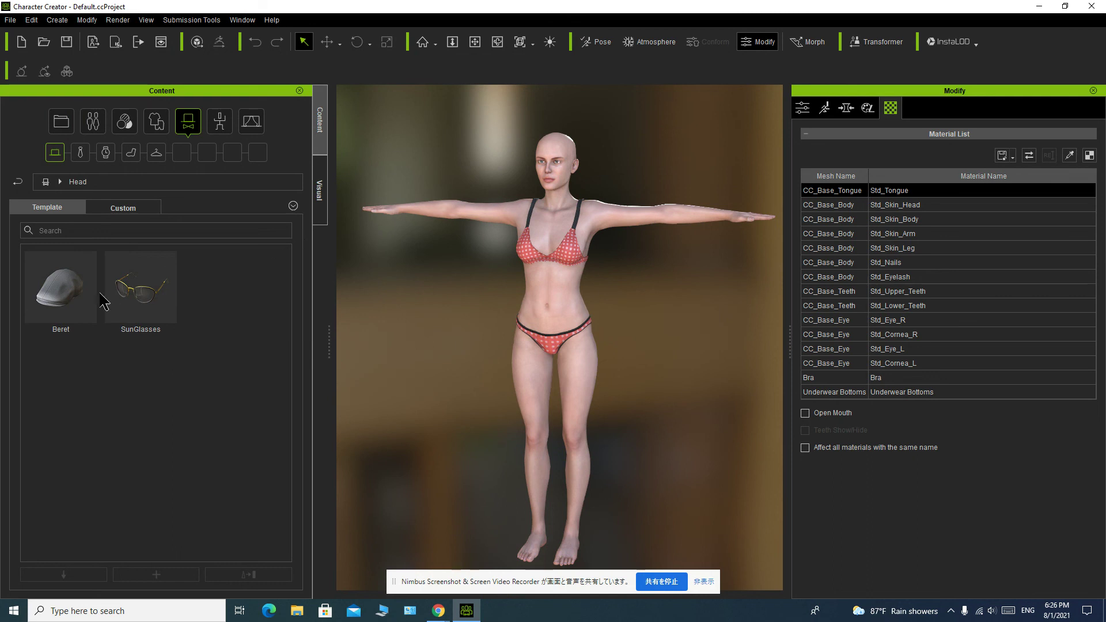
{"action": "left_click_drag", "start_coordinate": [119, 291], "coordinate": [540, 228]}
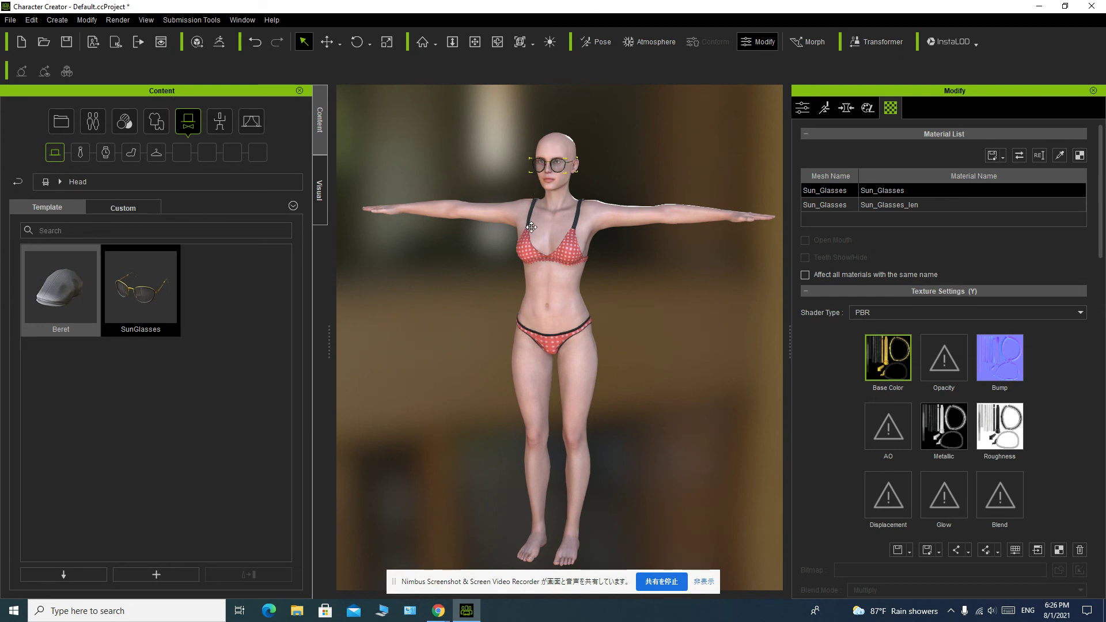
- Dress the character in the Boxers_D underwear template
{"action": "key", "text": "x"}
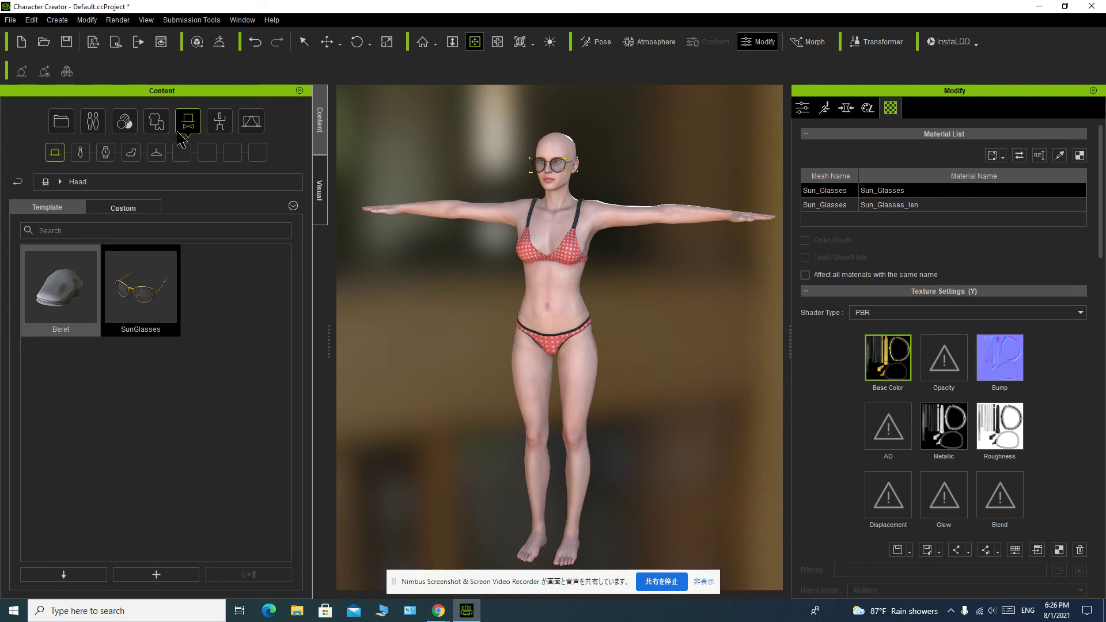
{"action": "left_click", "coordinate": [81, 154]}
{"action": "left_click", "coordinate": [156, 121]}
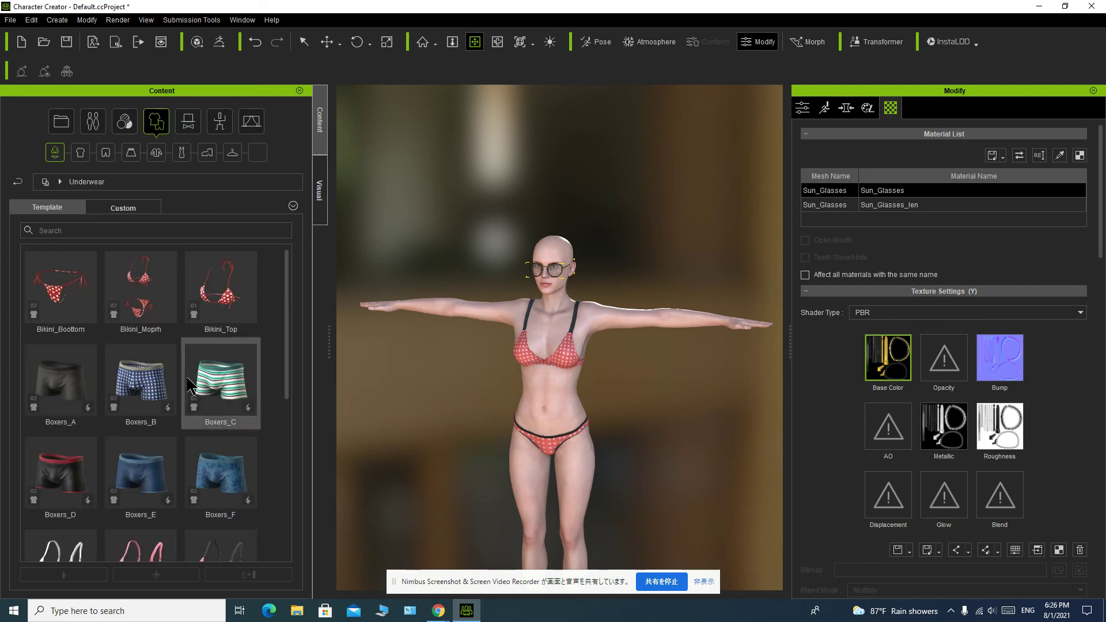
{"action": "scroll", "coordinate": [190, 386], "scroll_direction": "down", "scroll_amount": 5}
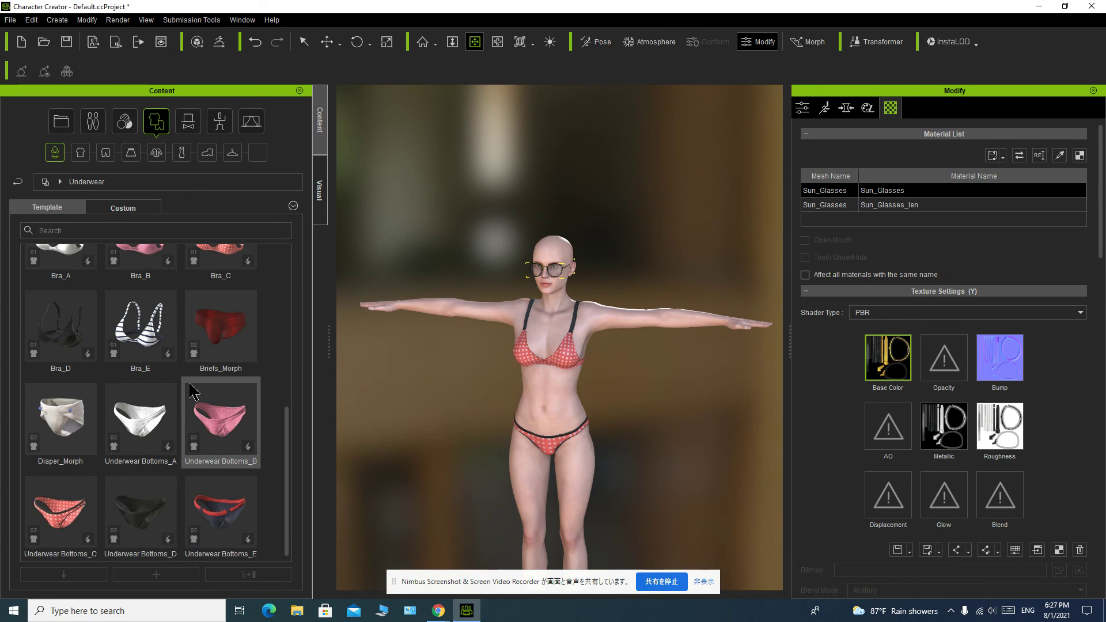
{"action": "scroll", "coordinate": [192, 391], "scroll_direction": "up", "scroll_amount": 5}
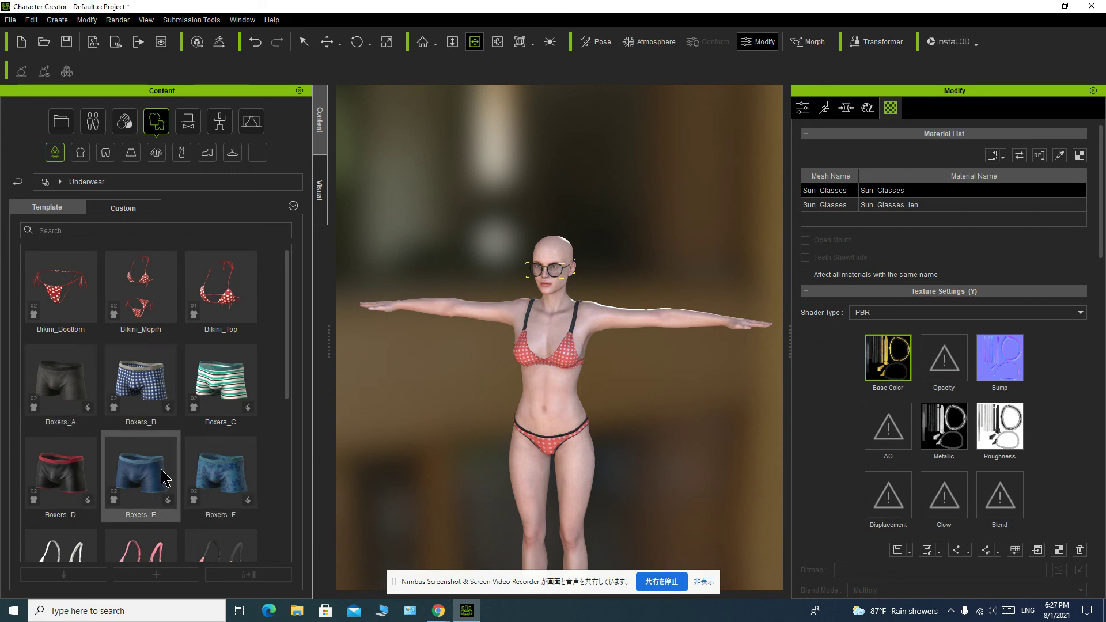
{"action": "left_click_drag", "start_coordinate": [60, 475], "coordinate": [514, 397]}
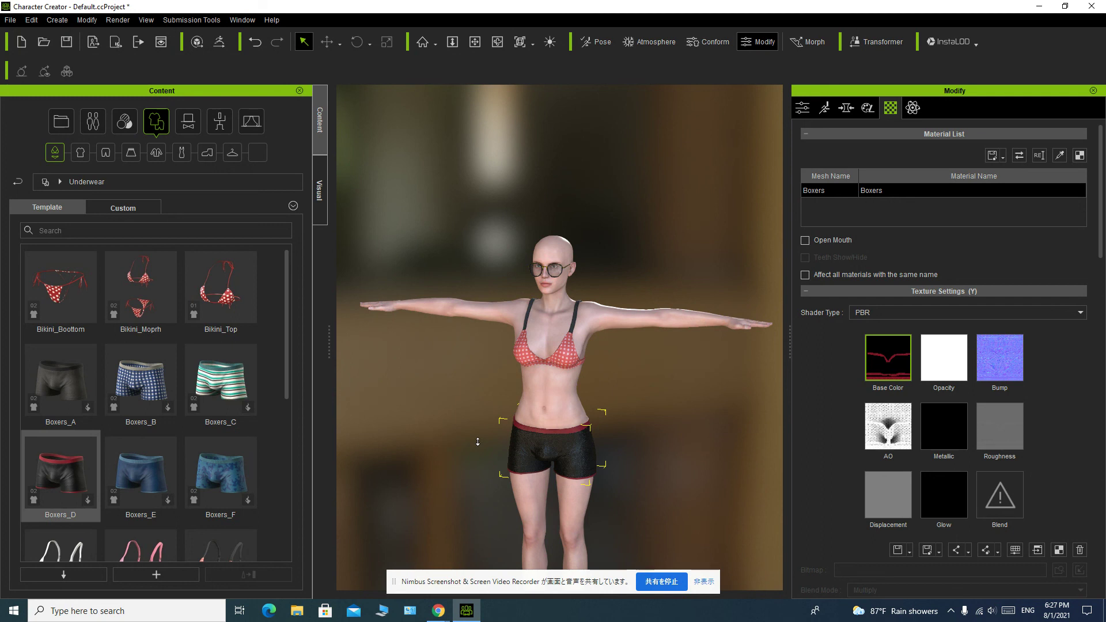
{"action": "scroll", "coordinate": [477, 442], "scroll_direction": "down", "scroll_amount": 4}
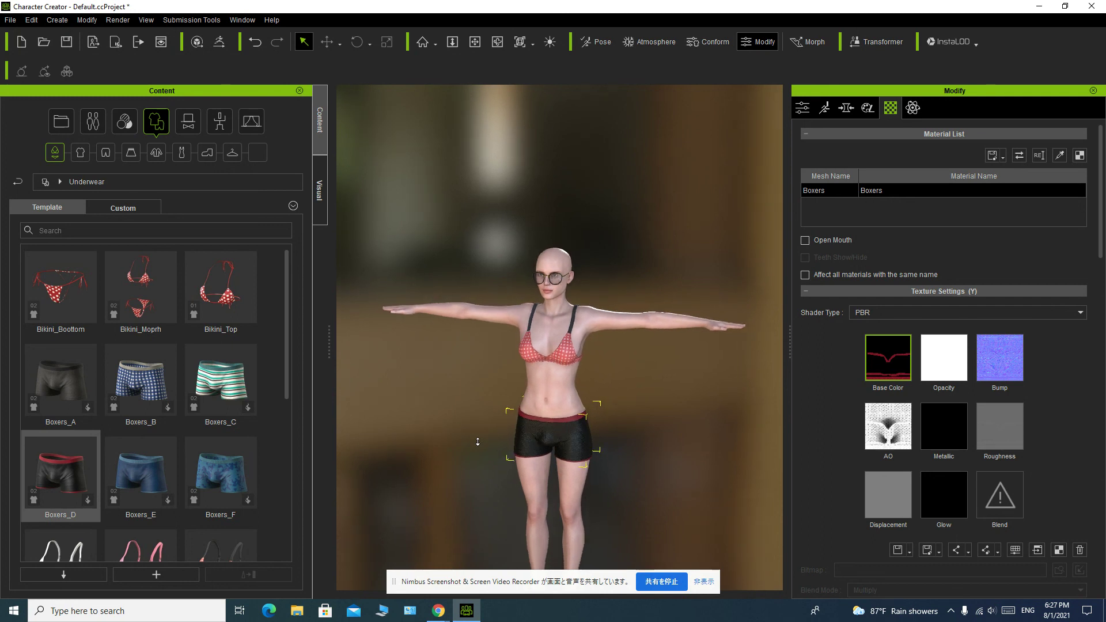
{"action": "scroll", "coordinate": [477, 442], "scroll_direction": "down", "scroll_amount": 3}
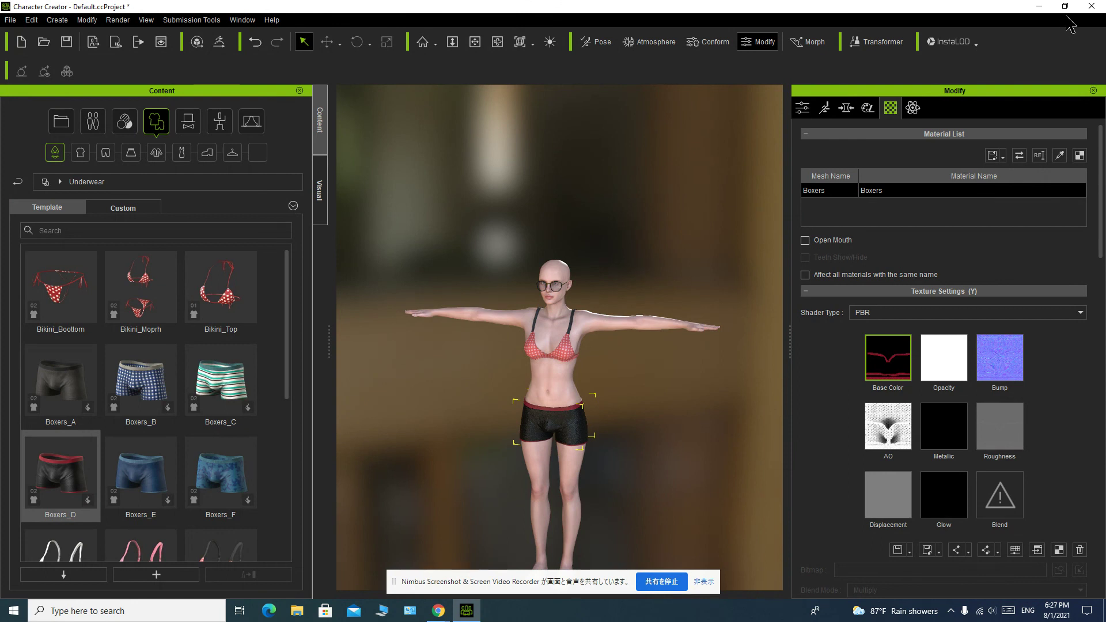
- Close Character Creator without saving the project, and open the desktop's context options
{"action": "left_click", "coordinate": [1092, 7]}
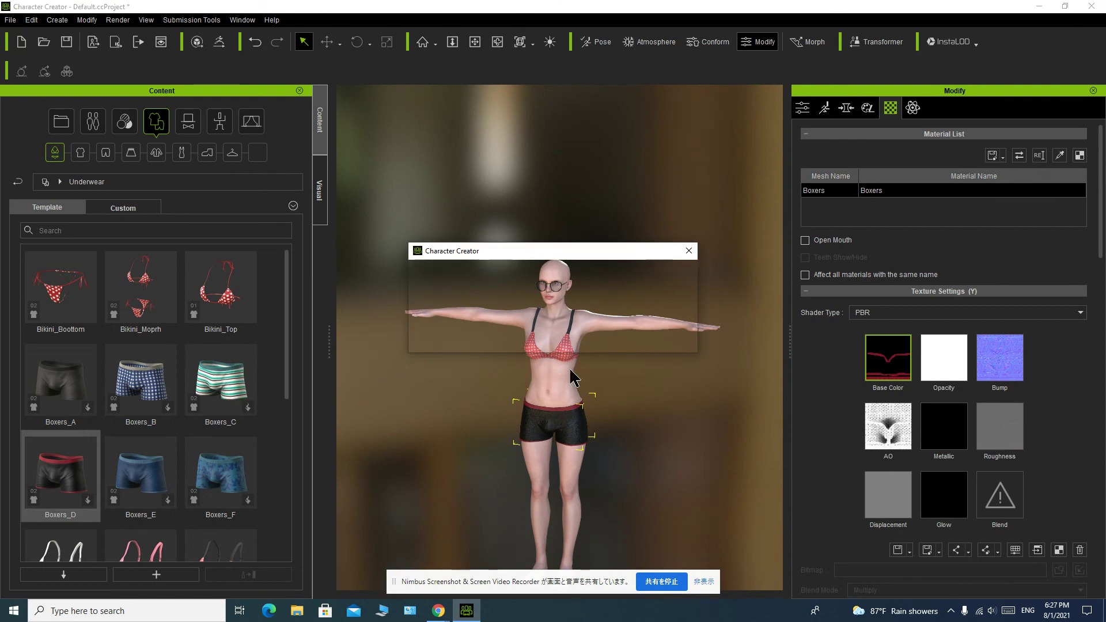
{"action": "left_click", "coordinate": [527, 330]}
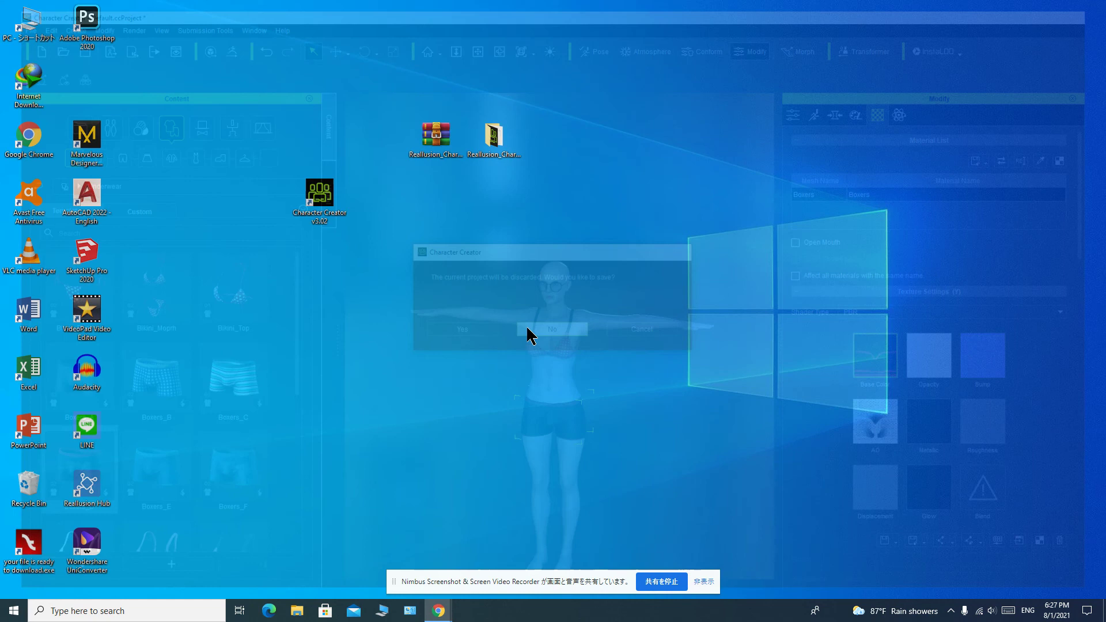
{"action": "right_click", "coordinate": [458, 269]}
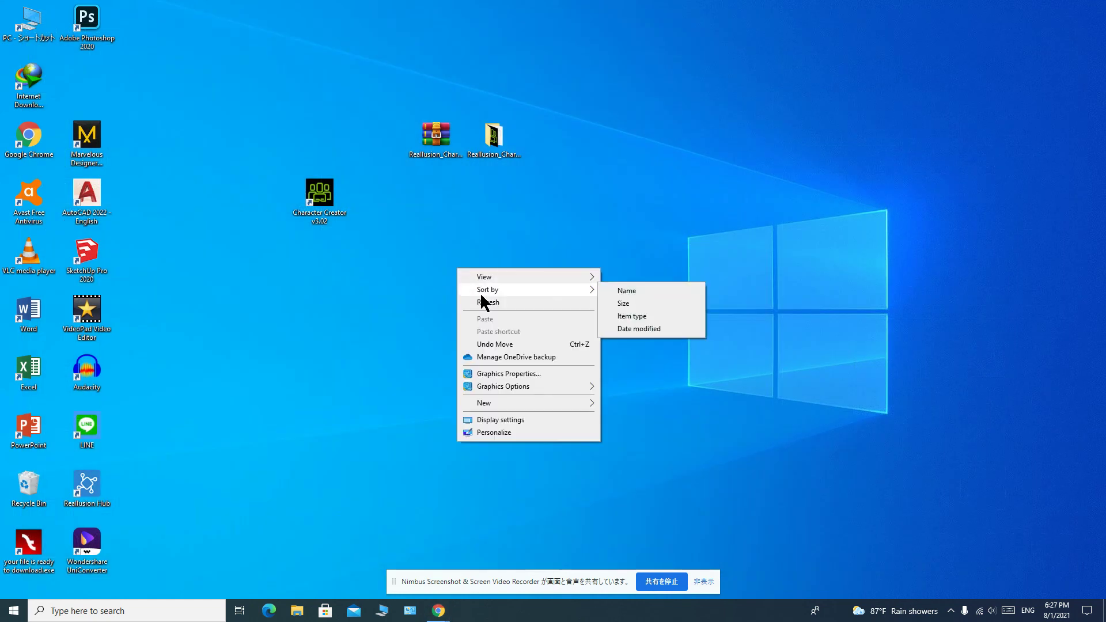
- Refresh the desktop, and switch to Chrome to go back from the Marvelous Designer video to the dabneeg3D animation channel page
{"action": "left_click", "coordinate": [482, 302]}
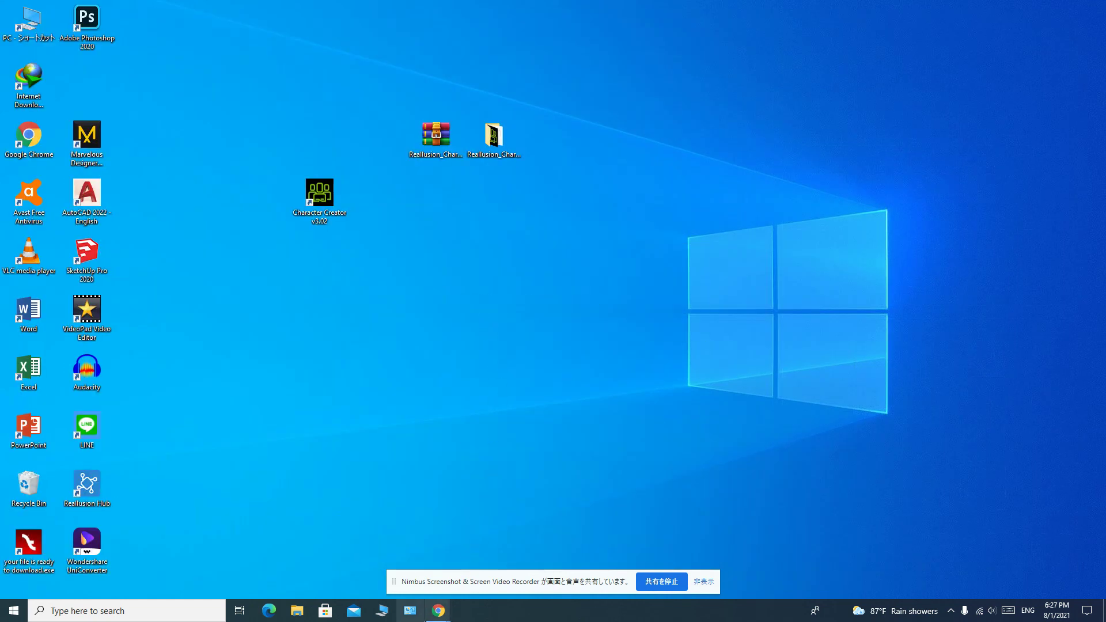
{"action": "mouse_move", "coordinate": [438, 611]}
{"action": "left_click", "coordinate": [343, 575]}
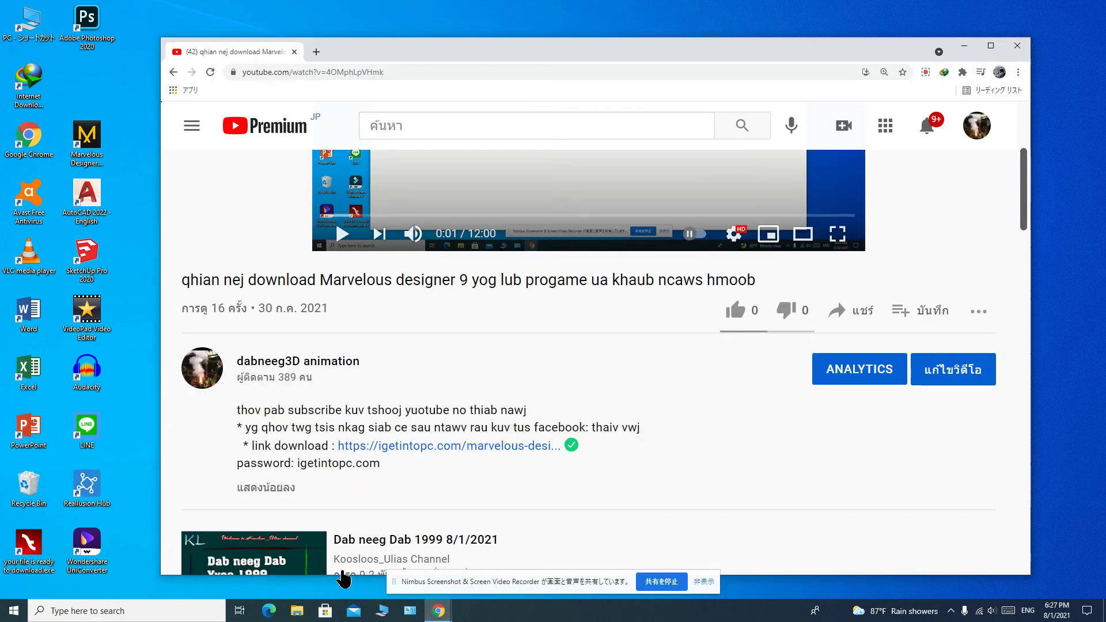
{"action": "scroll", "coordinate": [401, 385], "scroll_direction": "up", "scroll_amount": 4}
{"action": "scroll", "coordinate": [400, 383], "scroll_direction": "down", "scroll_amount": 3}
{"action": "left_click", "coordinate": [173, 72]}
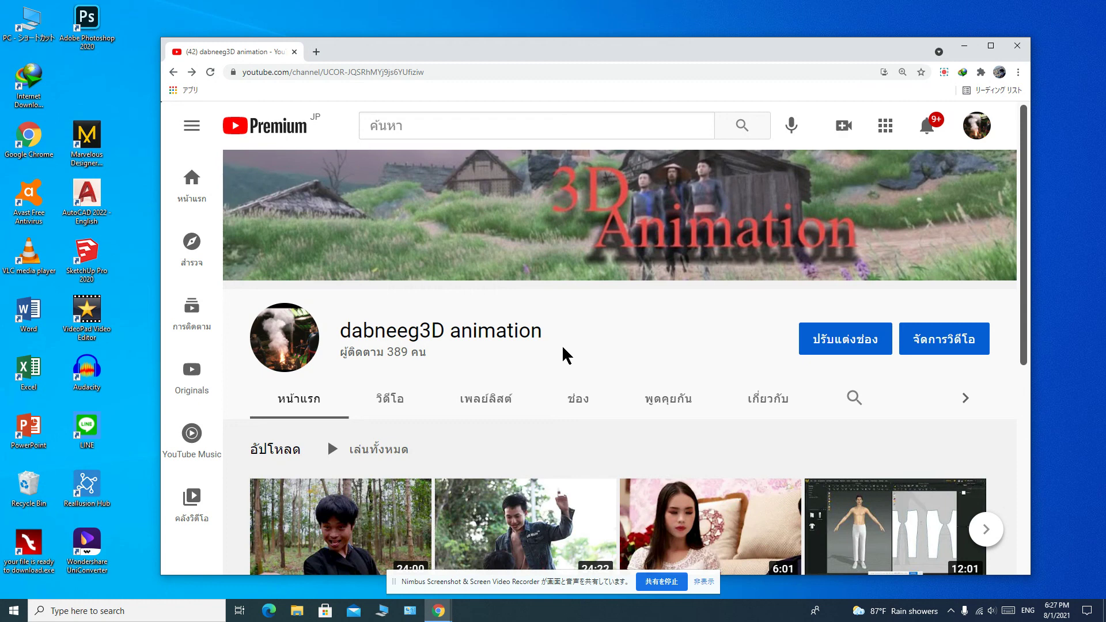
- Look over the channel's home page, examining its uploaded videos and highlighting the channel name in the header
{"action": "scroll", "coordinate": [567, 356], "scroll_direction": "down", "scroll_amount": 3}
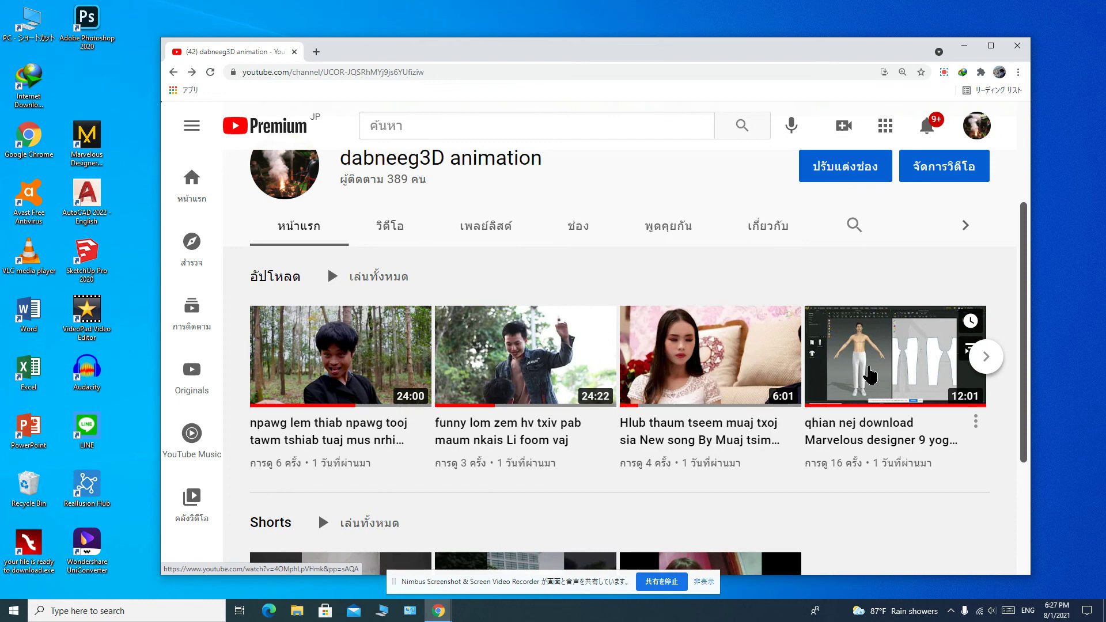
{"action": "scroll", "coordinate": [870, 376], "scroll_direction": "up", "scroll_amount": 2}
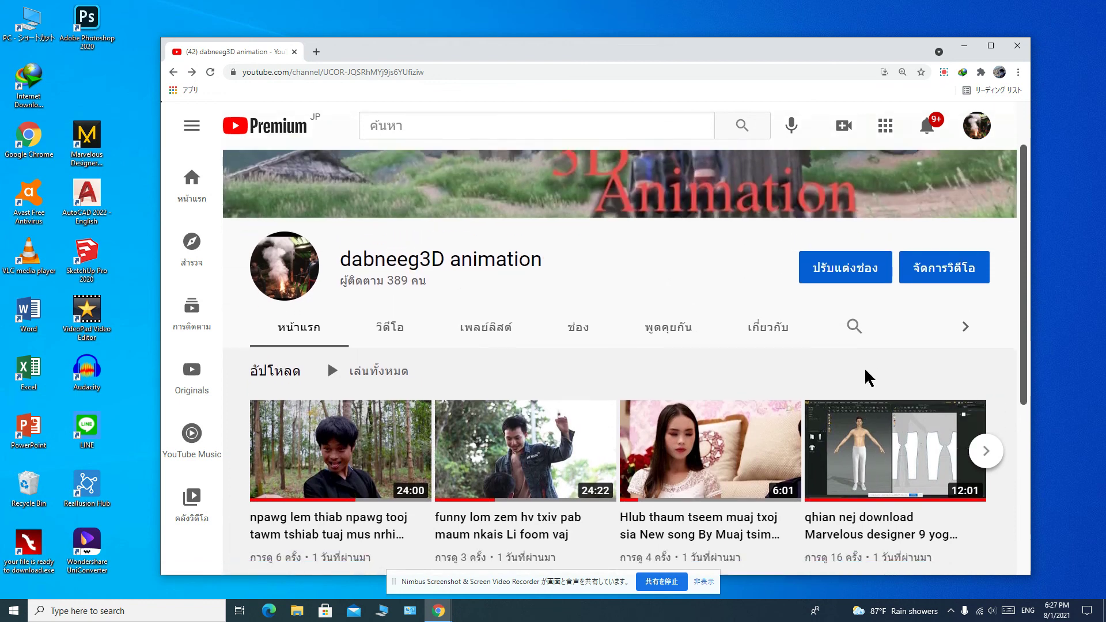
{"action": "scroll", "coordinate": [870, 378], "scroll_direction": "down", "scroll_amount": 2}
{"action": "scroll", "coordinate": [486, 311], "scroll_direction": "up", "scroll_amount": 3}
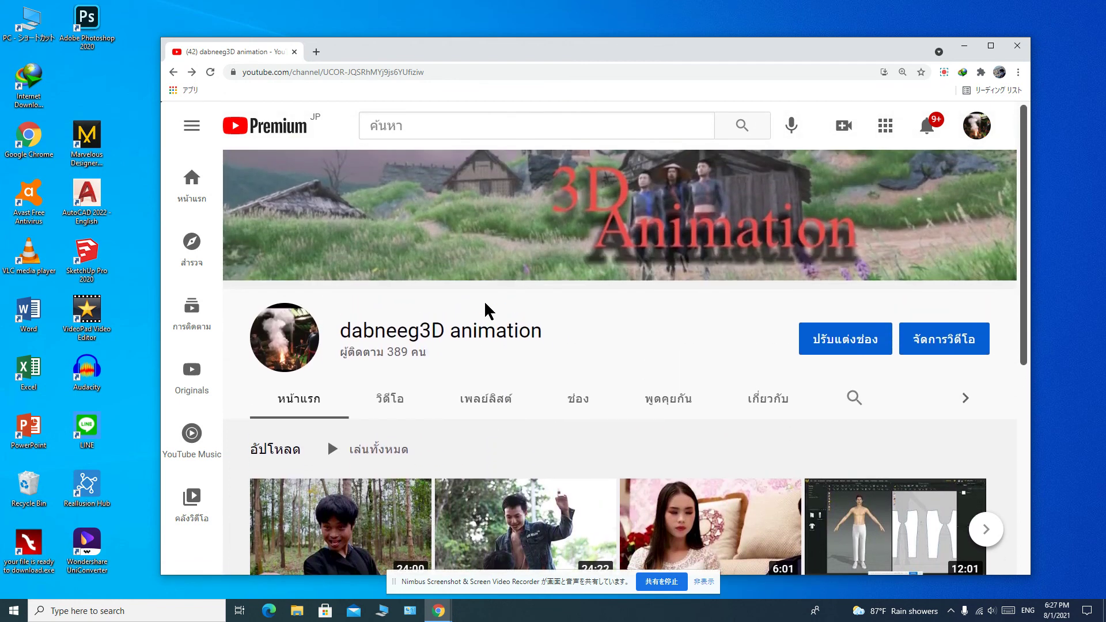
{"action": "scroll", "coordinate": [472, 326], "scroll_direction": "down", "scroll_amount": 2}
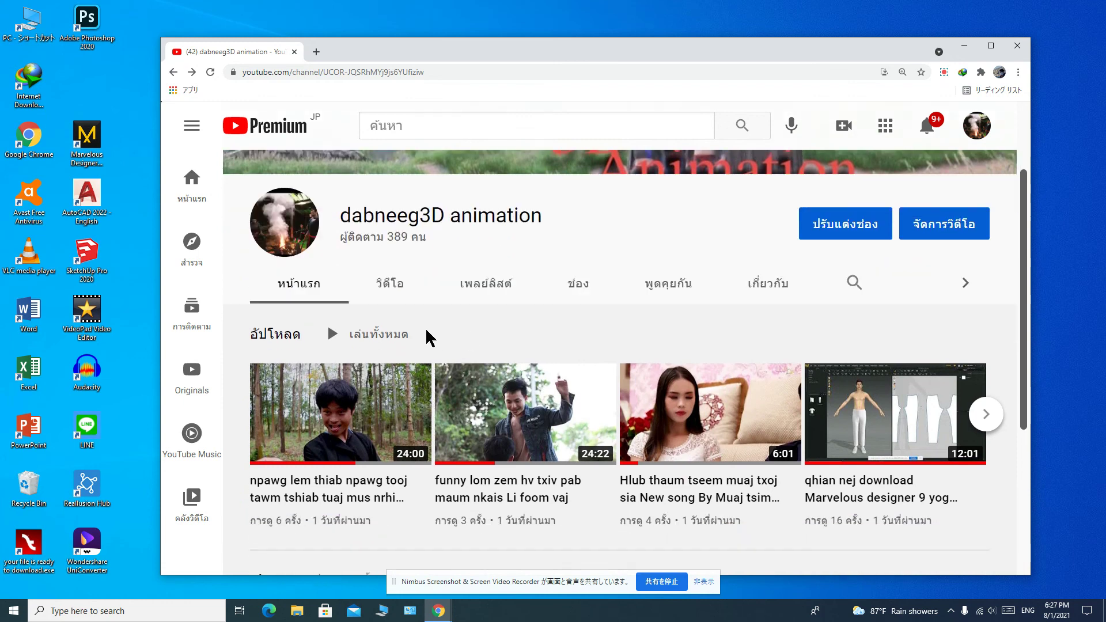
{"action": "scroll", "coordinate": [362, 320], "scroll_direction": "up", "scroll_amount": 2}
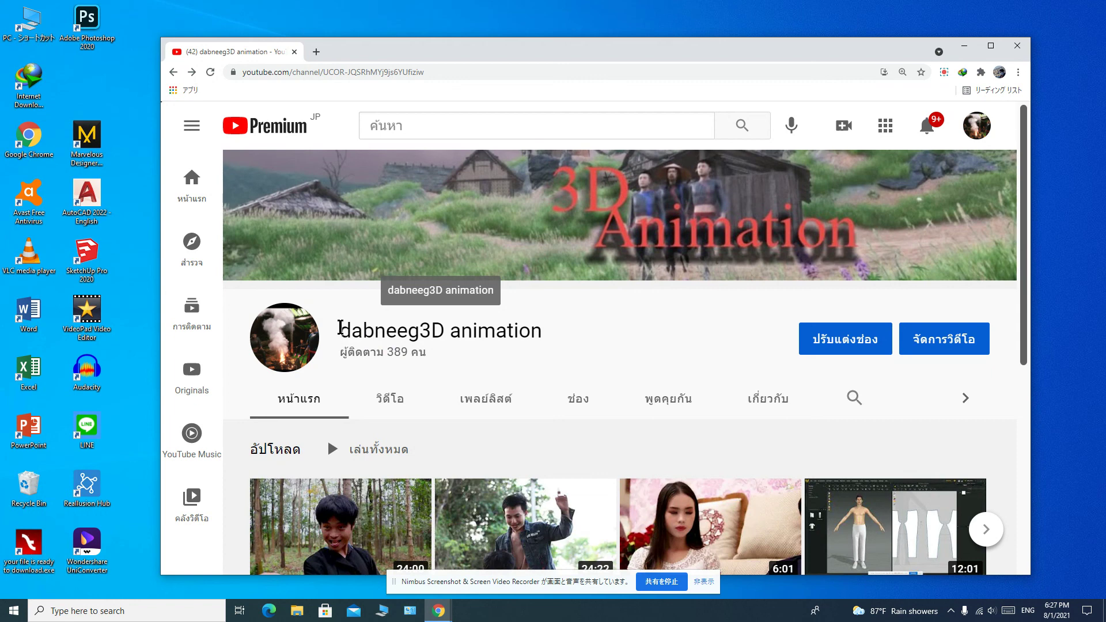
{"action": "left_click_drag", "start_coordinate": [341, 328], "coordinate": [590, 331]}
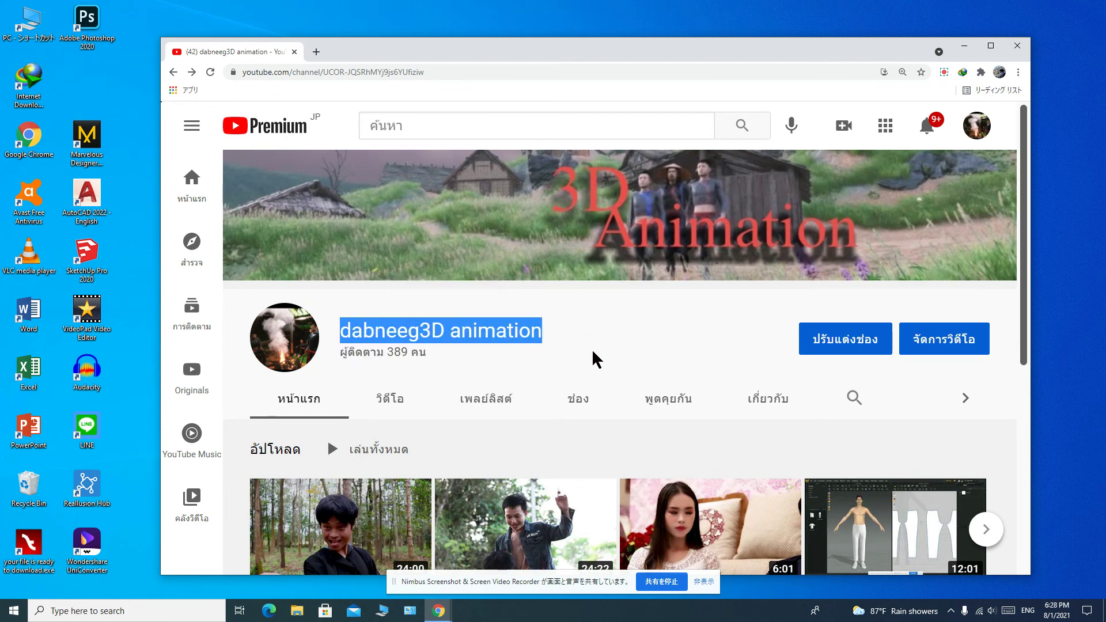
{"action": "left_click", "coordinate": [593, 353]}
{"action": "scroll", "coordinate": [595, 357], "scroll_direction": "down", "scroll_amount": 2}
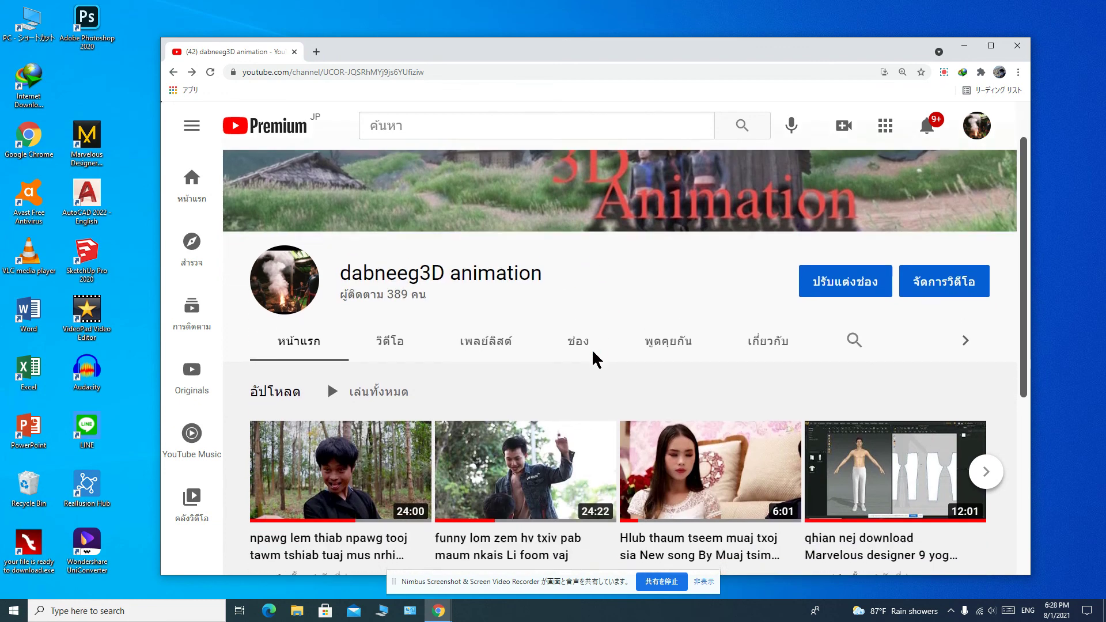
{"action": "scroll", "coordinate": [588, 353], "scroll_direction": "up", "scroll_amount": 2}
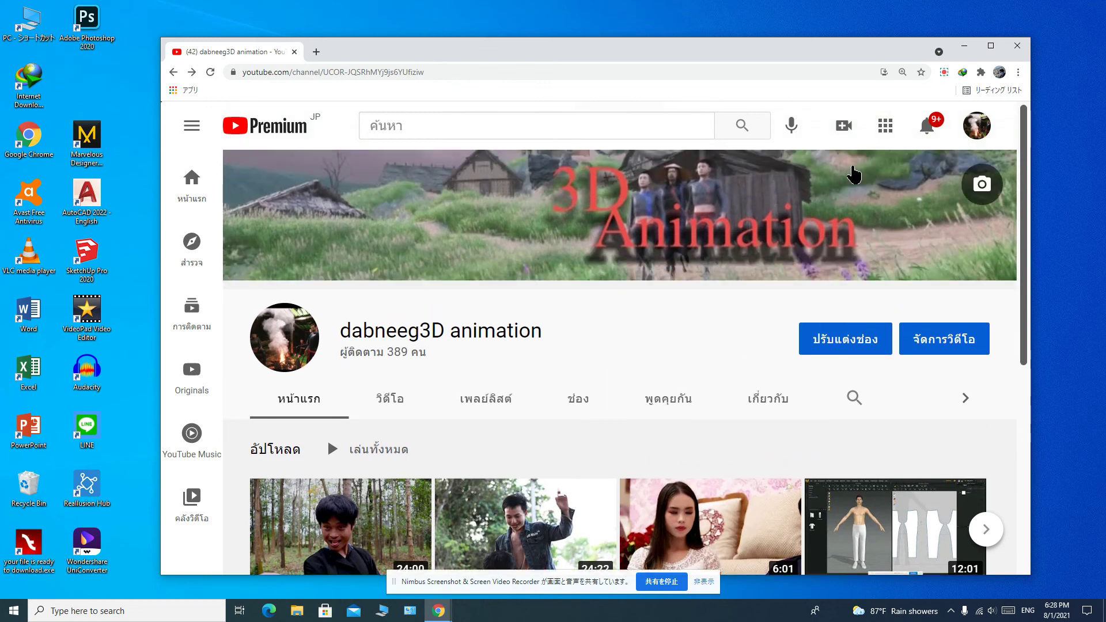